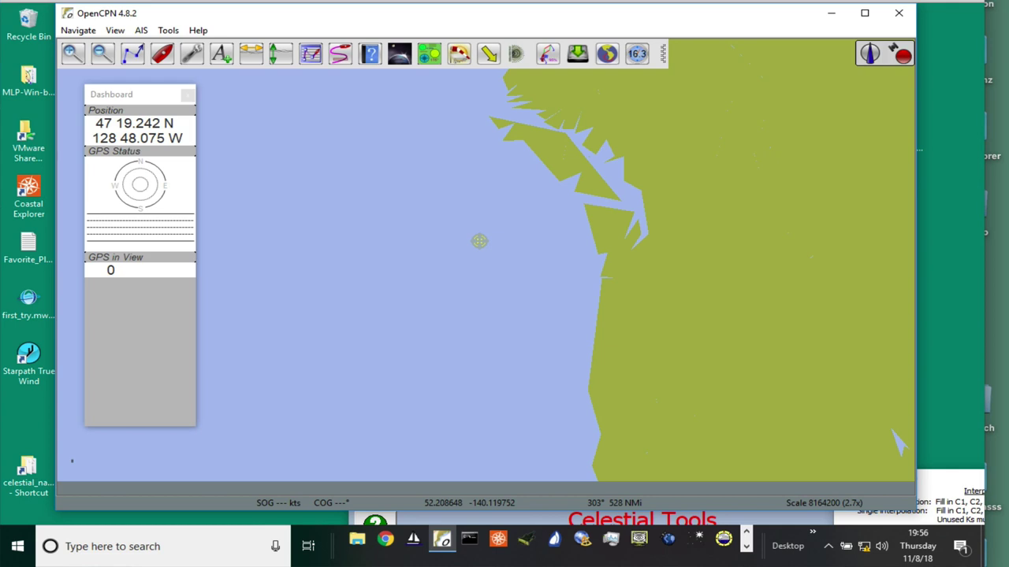
Step: Open the celestial navigation sights list and bring up the Pollux sight's properties (70° 36.40′, Lower limb)
left_click(459, 53)
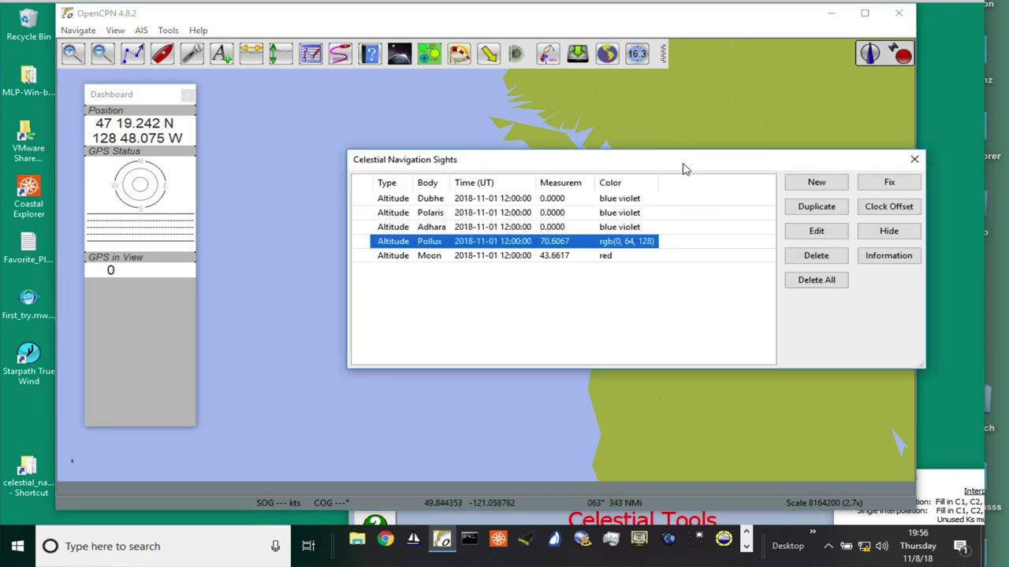
left_click_drag(685, 165, 602, 117)
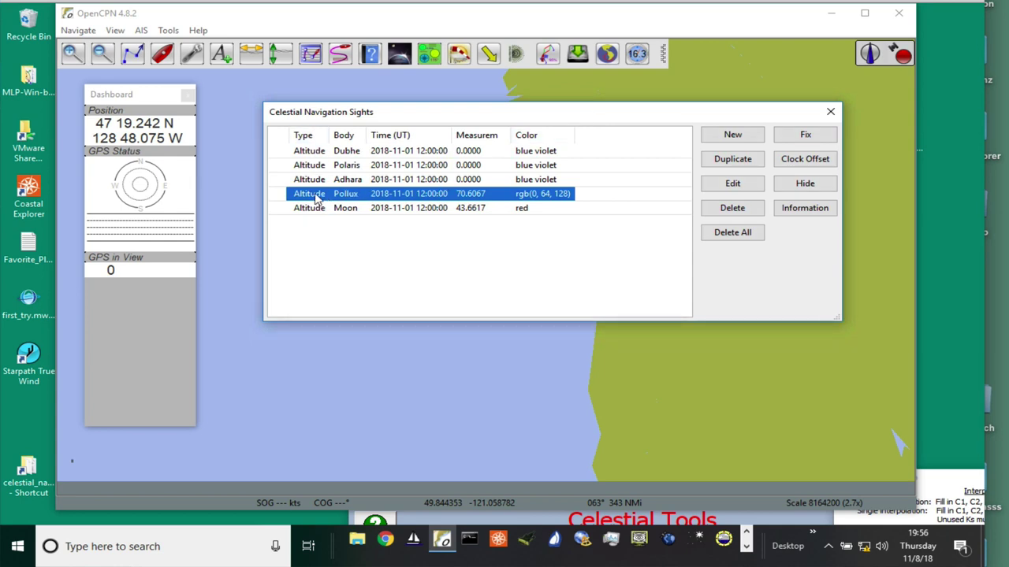
double_click(316, 198)
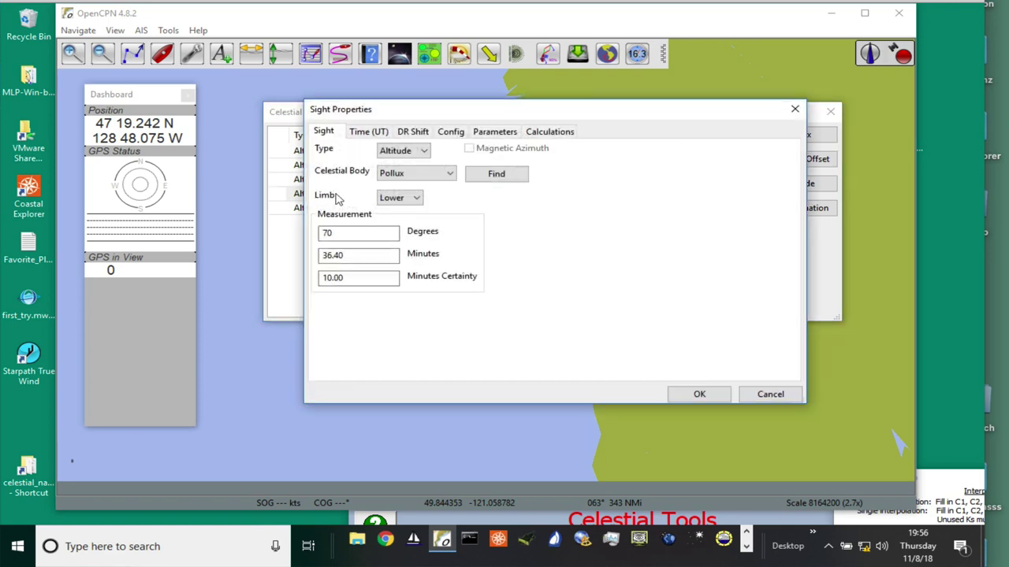
Step: Find Pollux from the boat position and select its azimuth 126.273572 (altitude 62.702427)
left_click(490, 180)
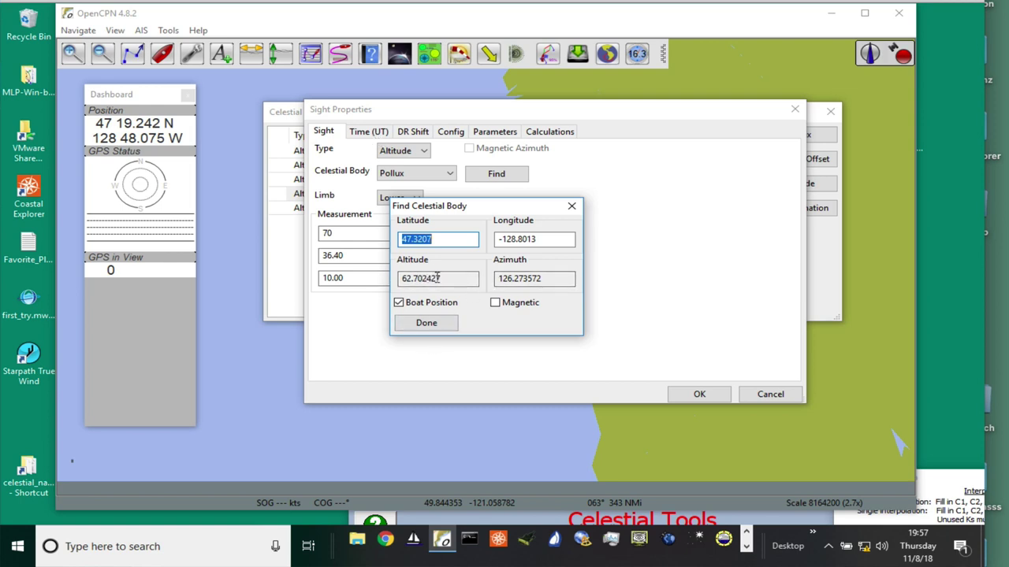
double_click(557, 282)
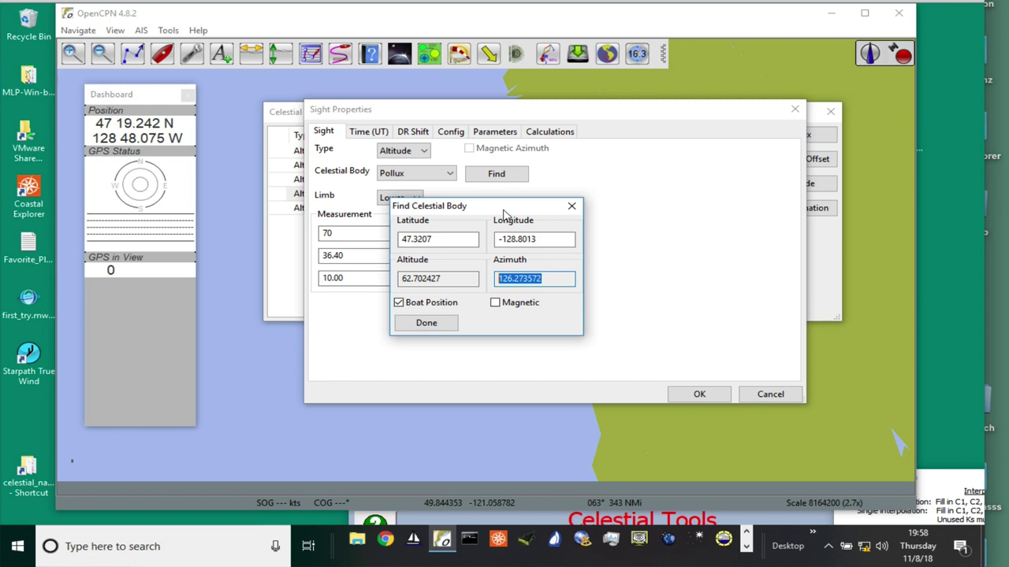
Step: Close the Find Celestial Body results, returning to Pollux's Sight Properties
left_click(572, 208)
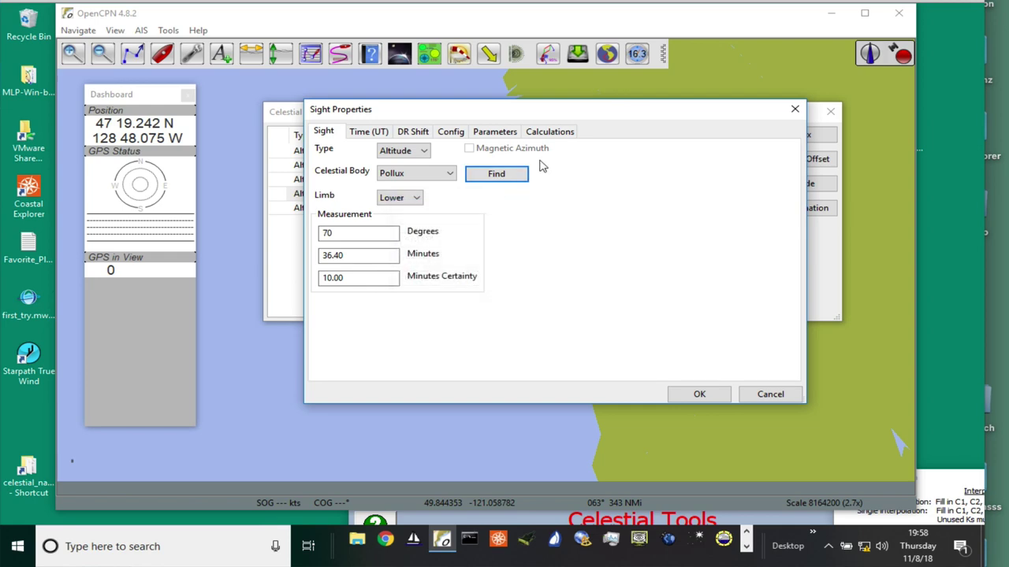
Step: Close Pollux's sight properties, highlight the blog's 'Checking your Compass with the Sun' title, and scroll to Figure 12.9-1
left_click(794, 112)
mouse_move(694, 16)
left_mouse_down()
mouse_move(694, 99)
mouse_move(688, 4)
left_mouse_up()
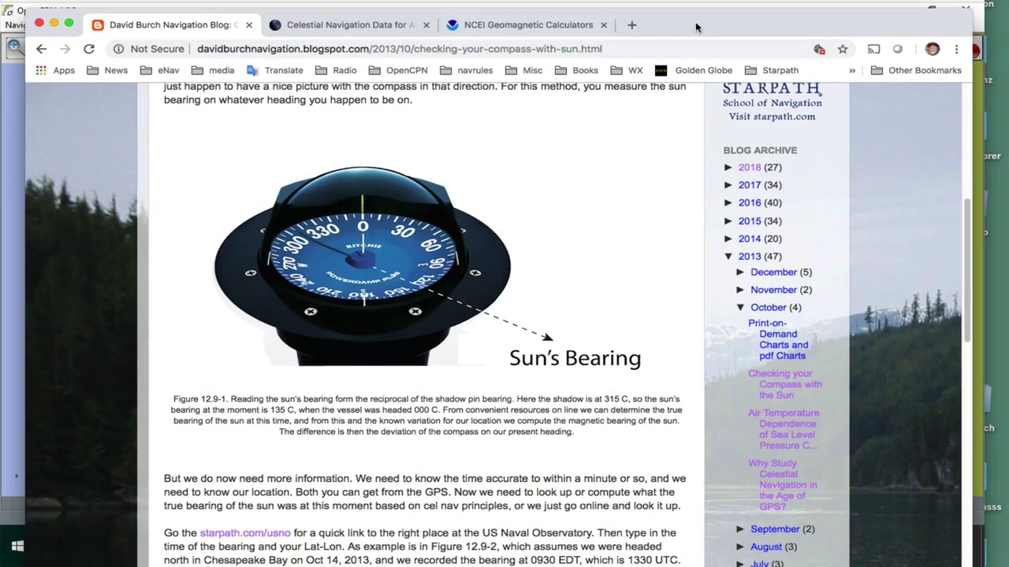
scroll(613, 266, "up", 6)
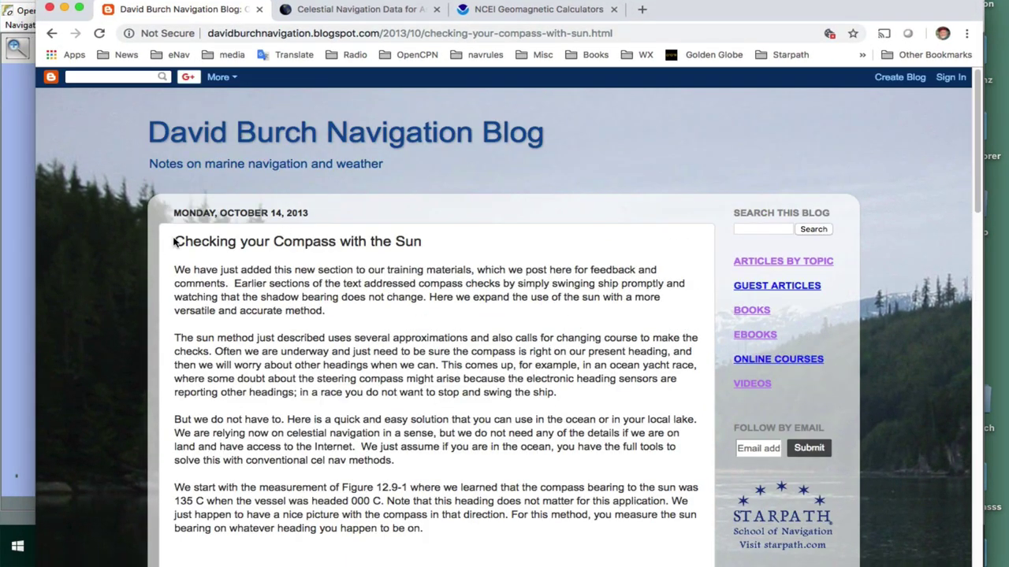
left_click_drag(176, 238, 452, 255)
scroll(414, 408, "down", 3)
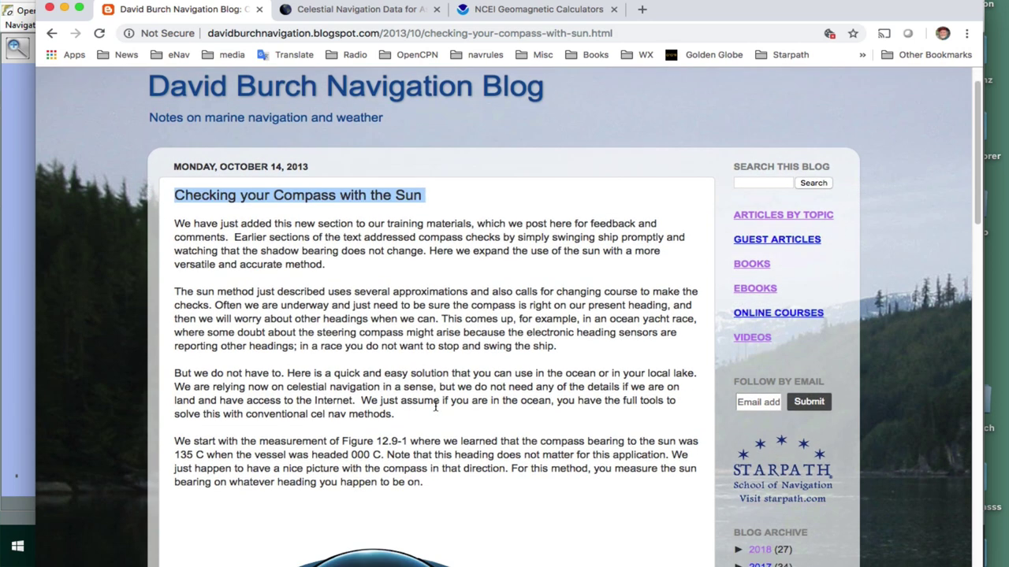
scroll(435, 406, "down", 3)
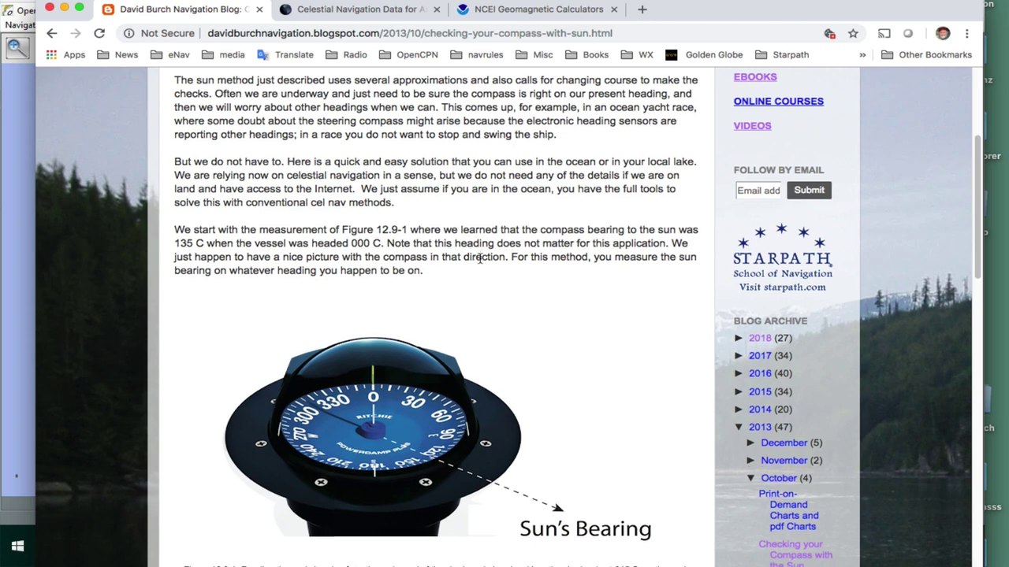
scroll(479, 259, "down", 4)
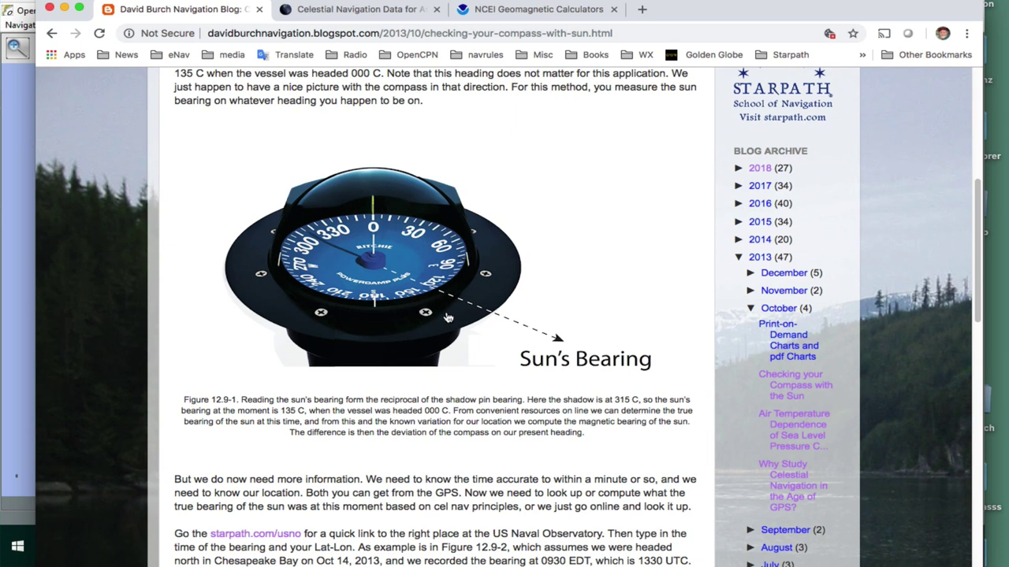
left_click(528, 10)
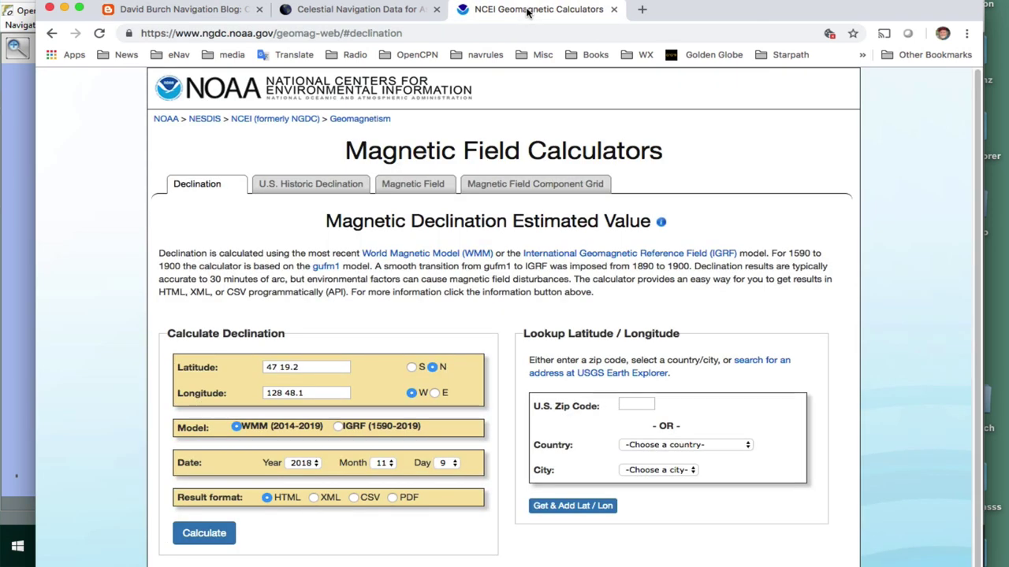
left_click(173, 11)
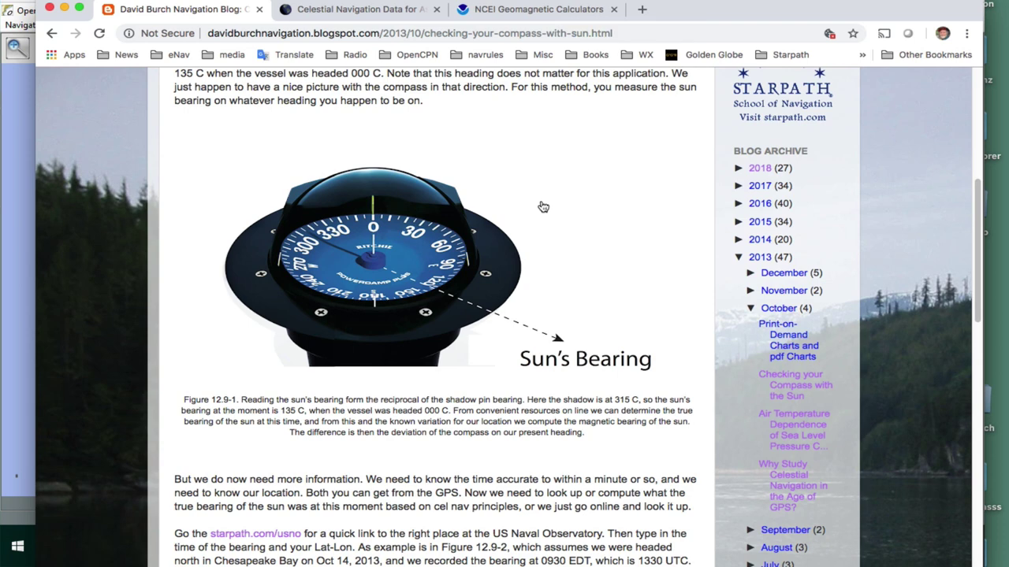
Step: Show the WMM boat variation of 16.3° E, then bring Chrome's NOAA declination calculator forward
left_click_drag(852, 10, 852, 52)
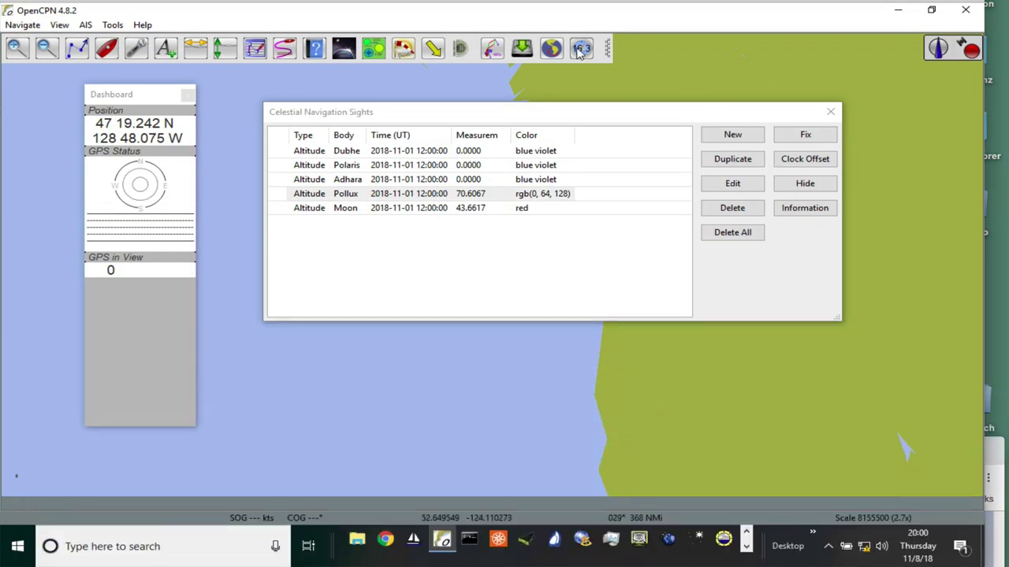
left_click(580, 49)
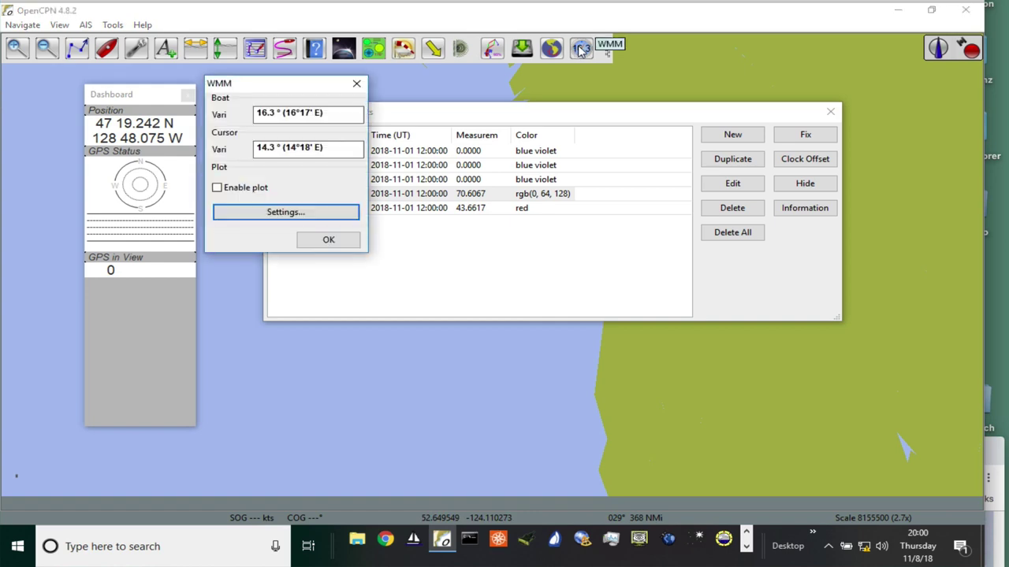
left_click_drag(444, 120, 555, 165)
left_click(562, 91)
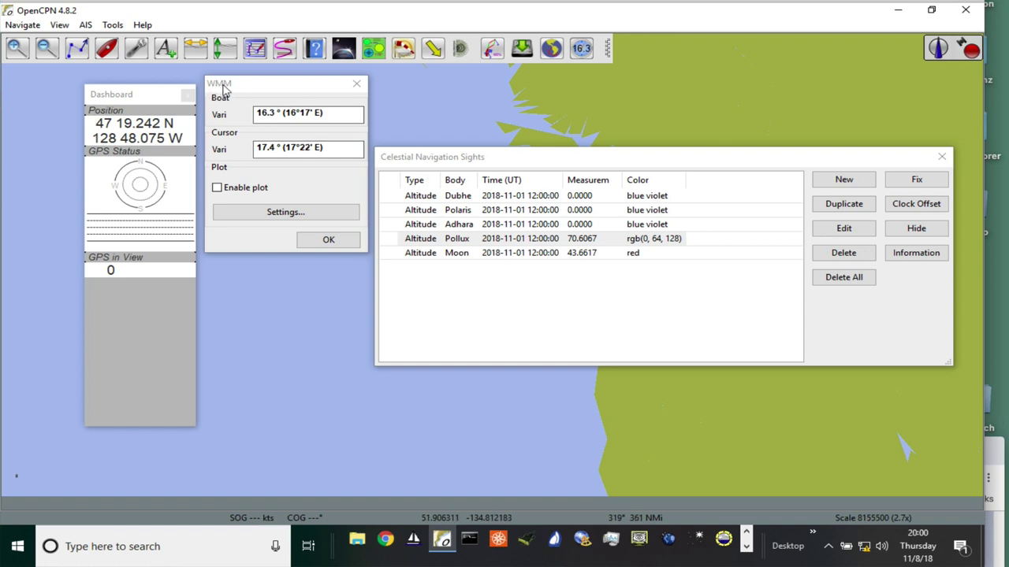
left_click(270, 90)
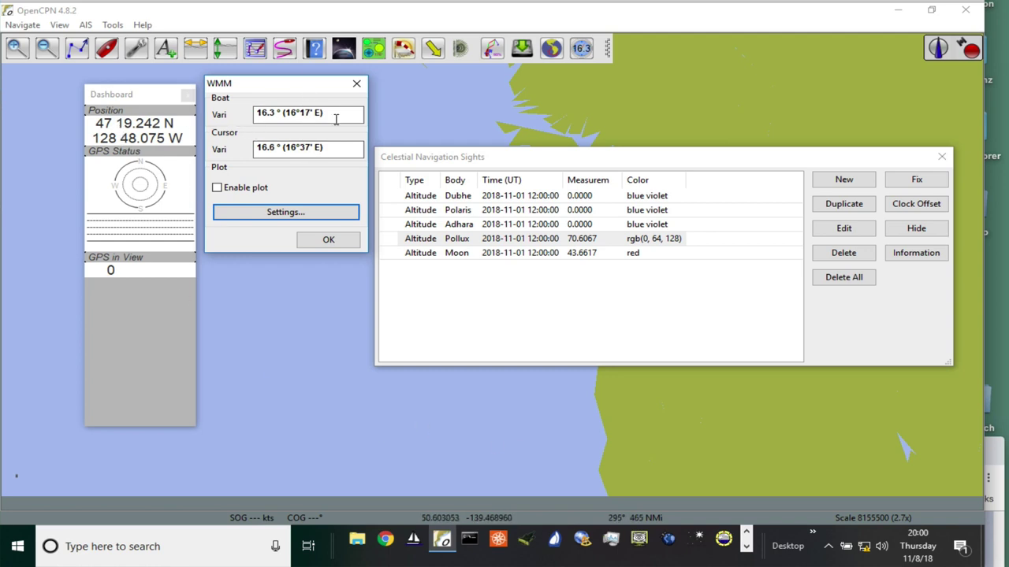
left_click(637, 552)
left_click(563, 456)
Step: Calculate NOAA declination for 47 19.2 N, 128 48.1 W on 2018-11-09: 16° 18′ E
left_click_drag(710, 457, 1008, 14)
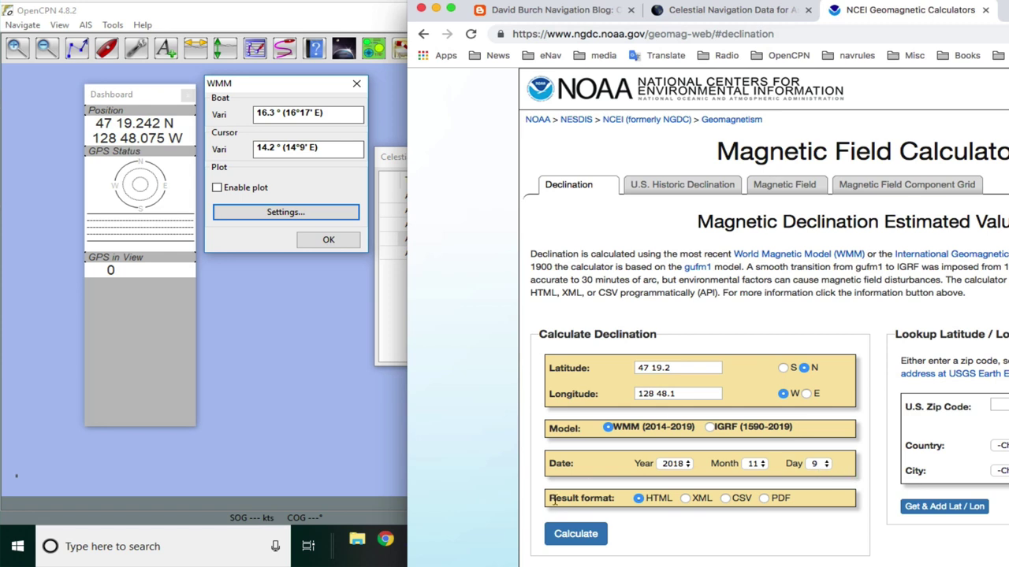
left_click(575, 536)
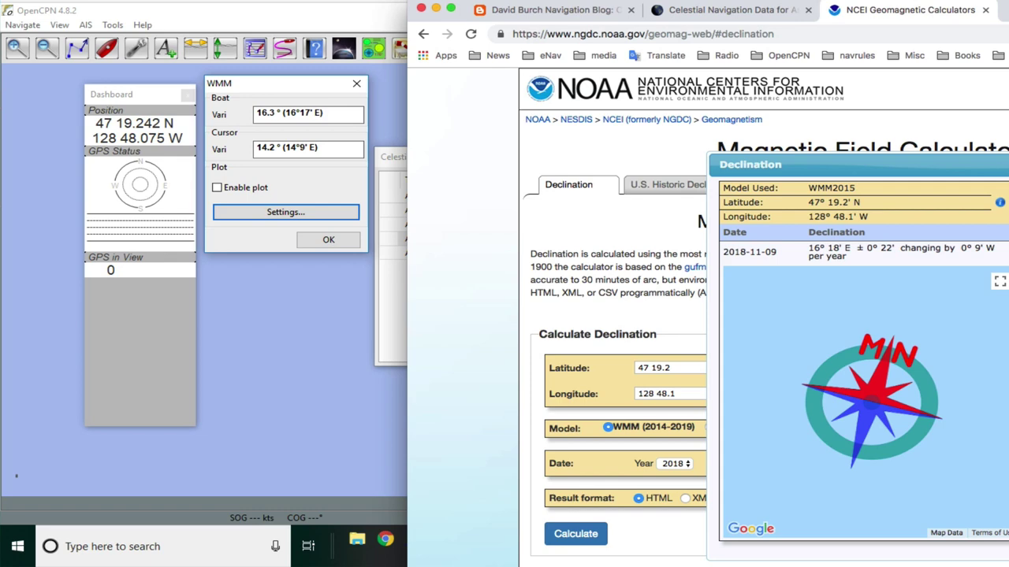
Step: Close the NOAA popup and WMM readout, then reopen Pollux's sight properties on the Time (UT) tab
left_click(439, 288)
left_click(316, 307)
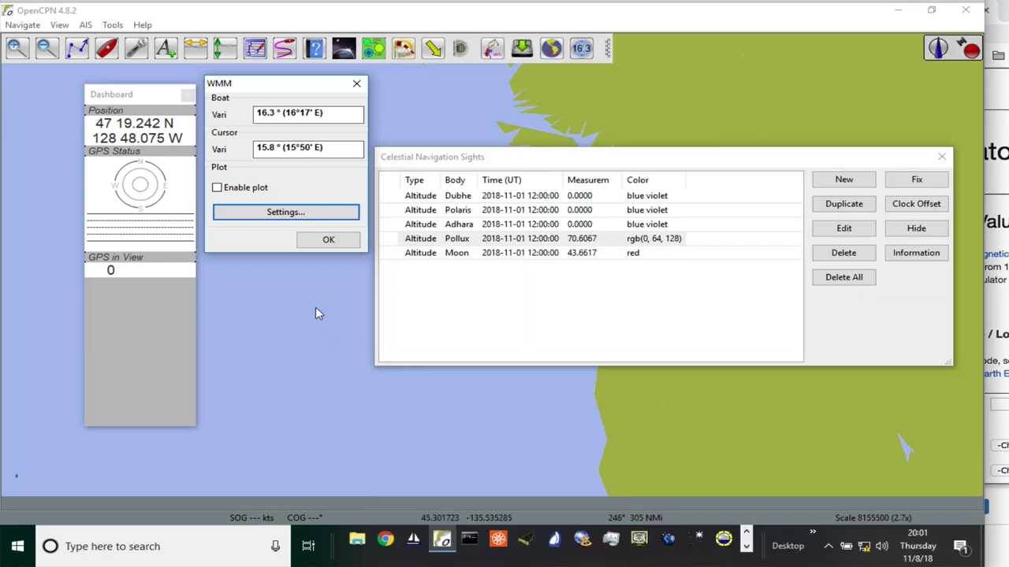
left_click(328, 241)
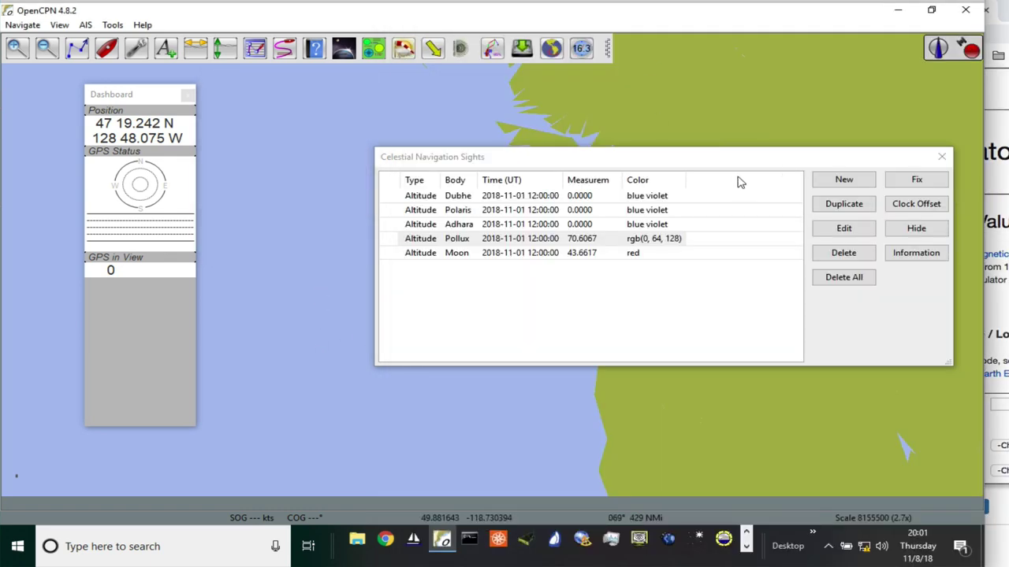
left_click_drag(724, 160, 562, 102)
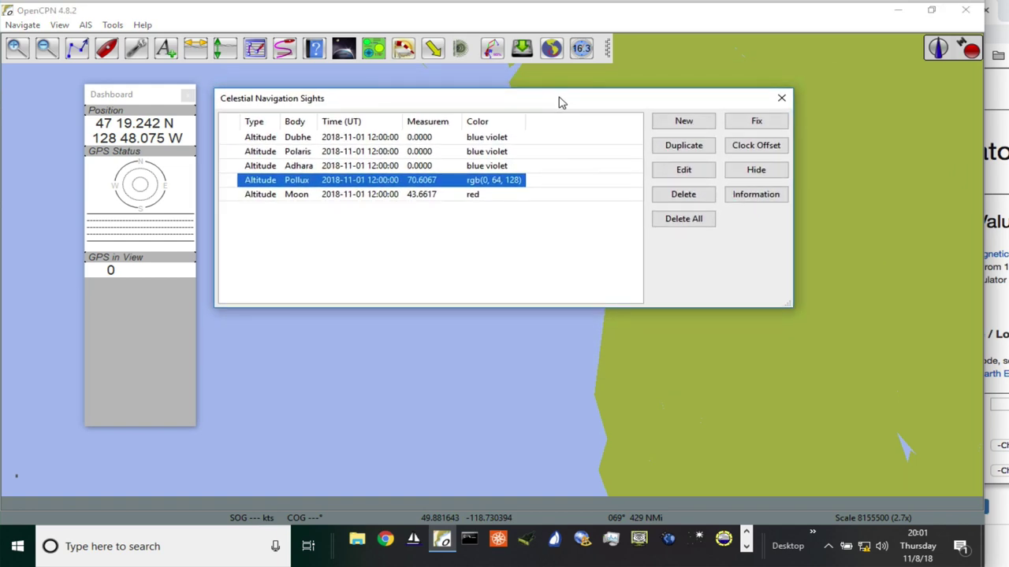
double_click(272, 182)
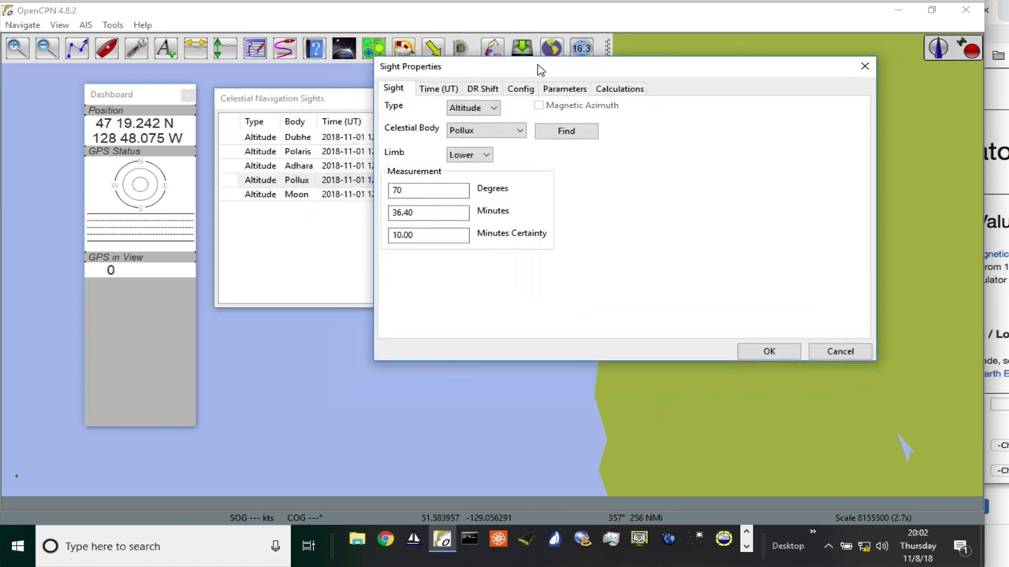
left_click(440, 90)
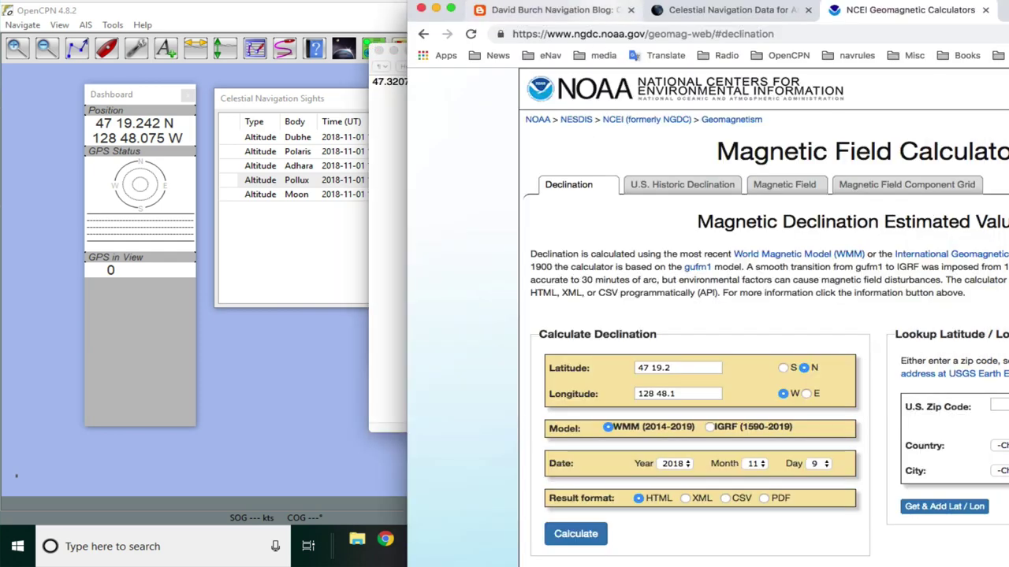
Step: Maximize the USNO celestial navigation page and compute data for N 38, W 124
left_click(744, 11)
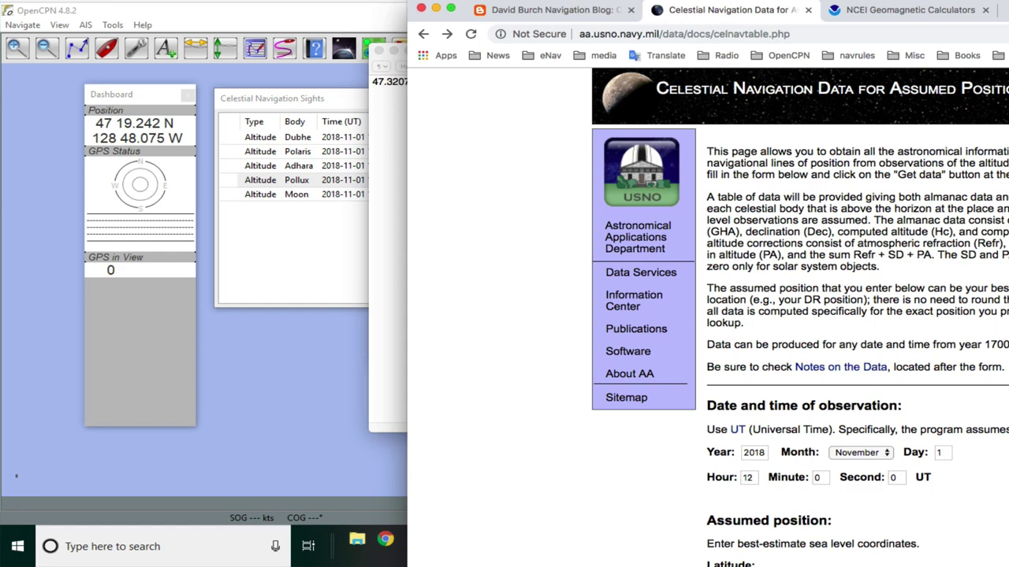
left_click(450, 8)
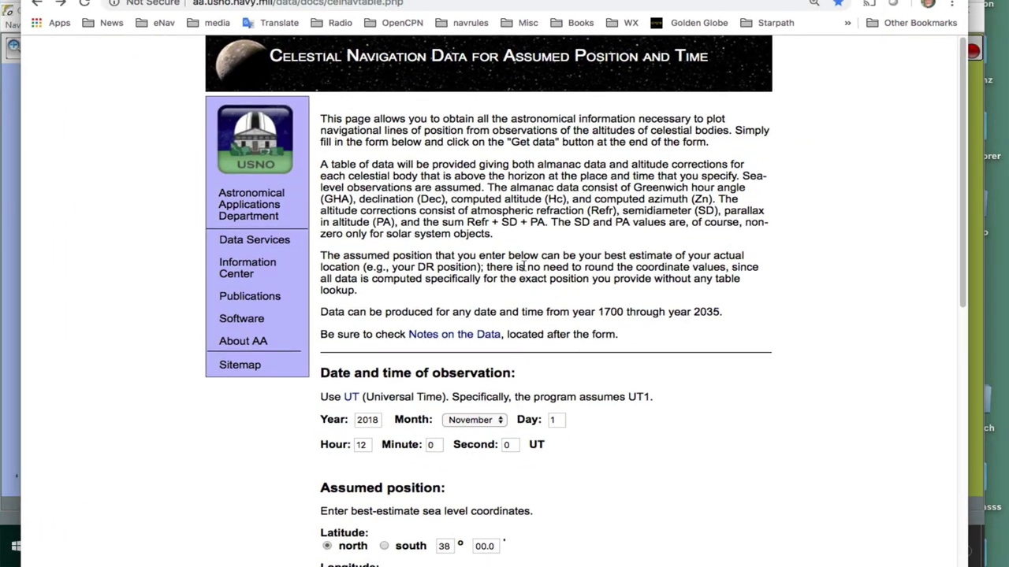
scroll(524, 265, "down", 3)
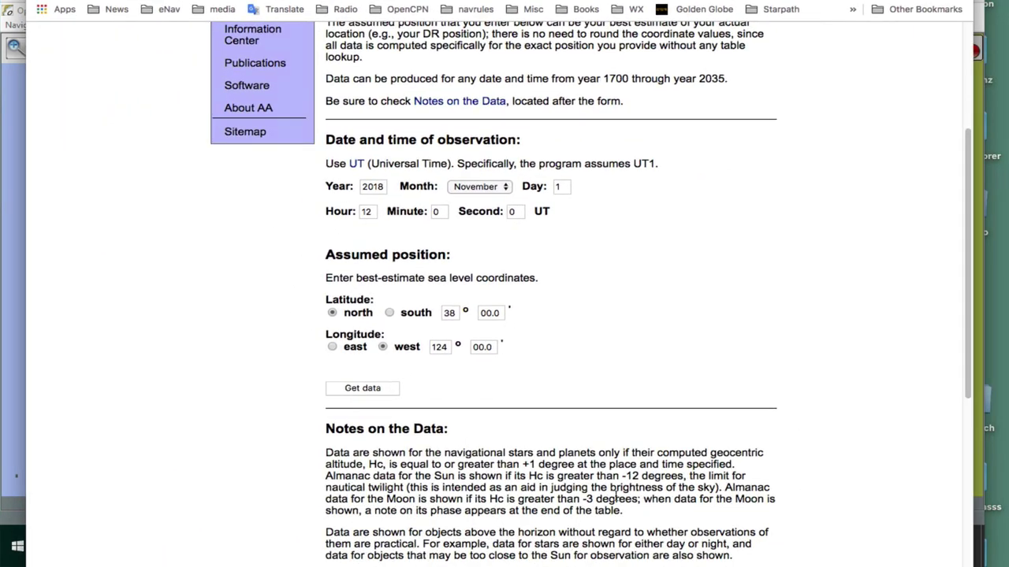
left_click(367, 387)
Step: Review the results table and highlight its date and time, '1 at 12:00:00 UT'
scroll(386, 346, "down", 3)
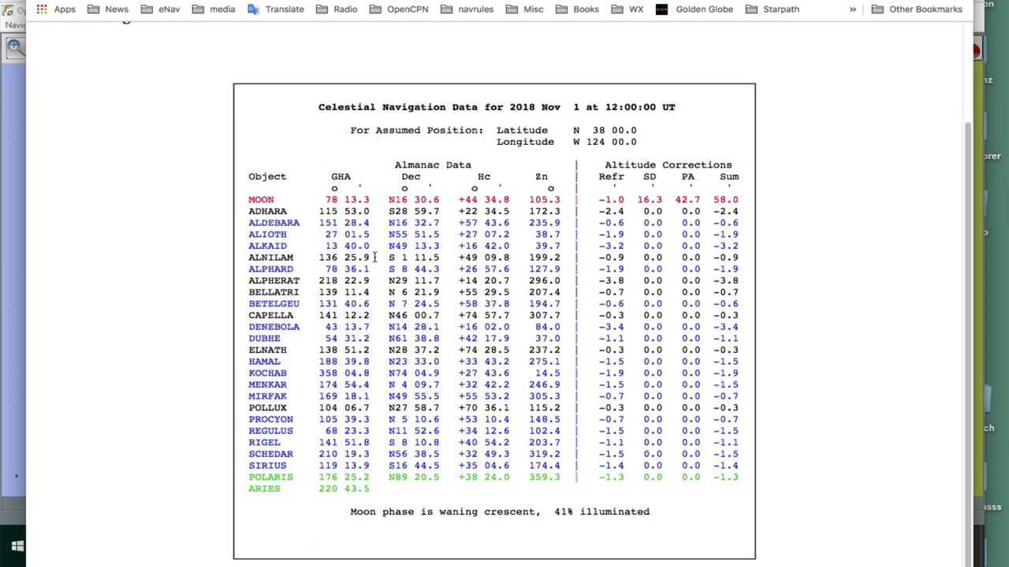
scroll(377, 257, "up", 3)
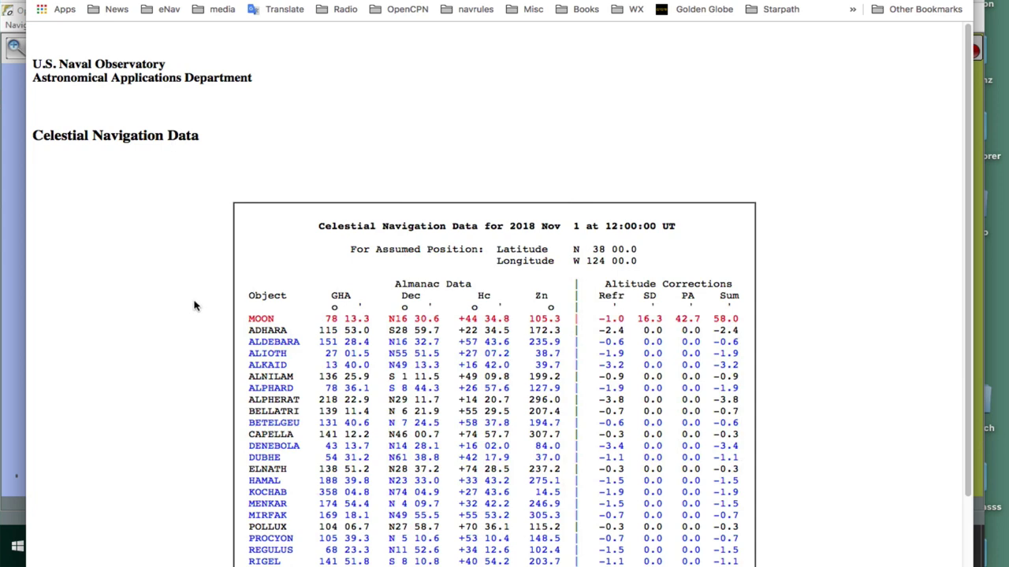
scroll(195, 305, "down", 3)
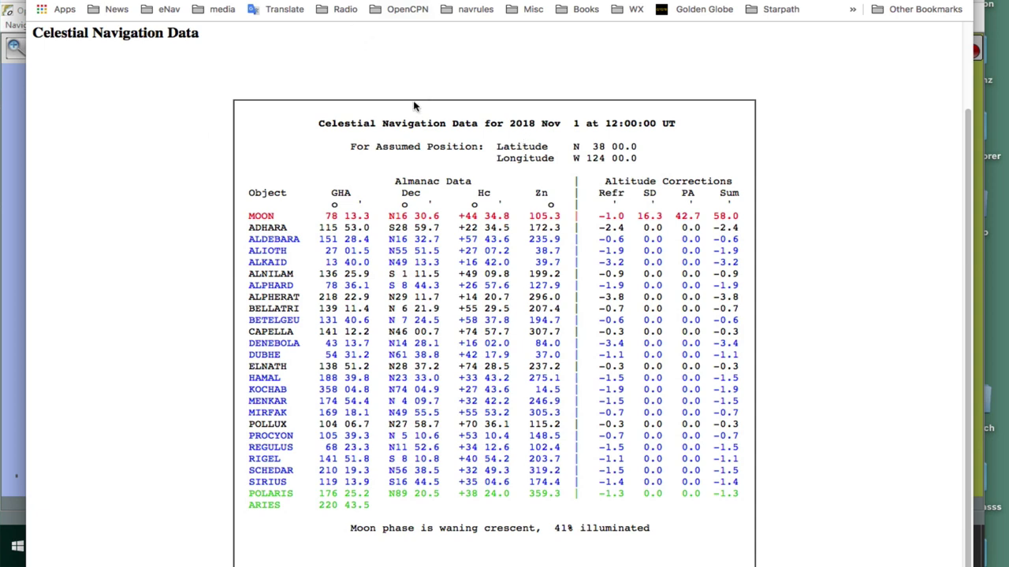
scroll(410, 101, "up", 1)
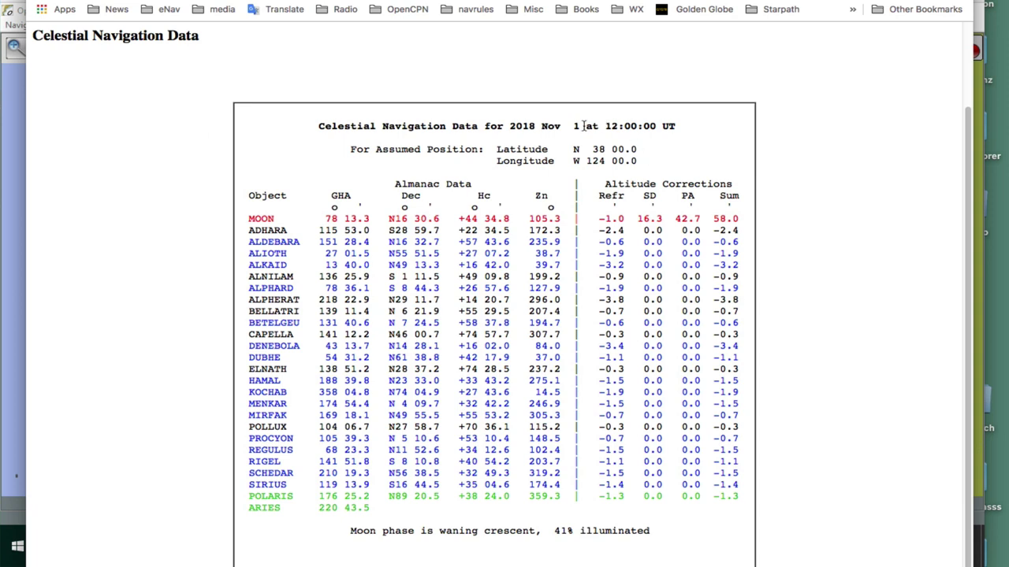
left_click_drag(573, 127, 737, 124)
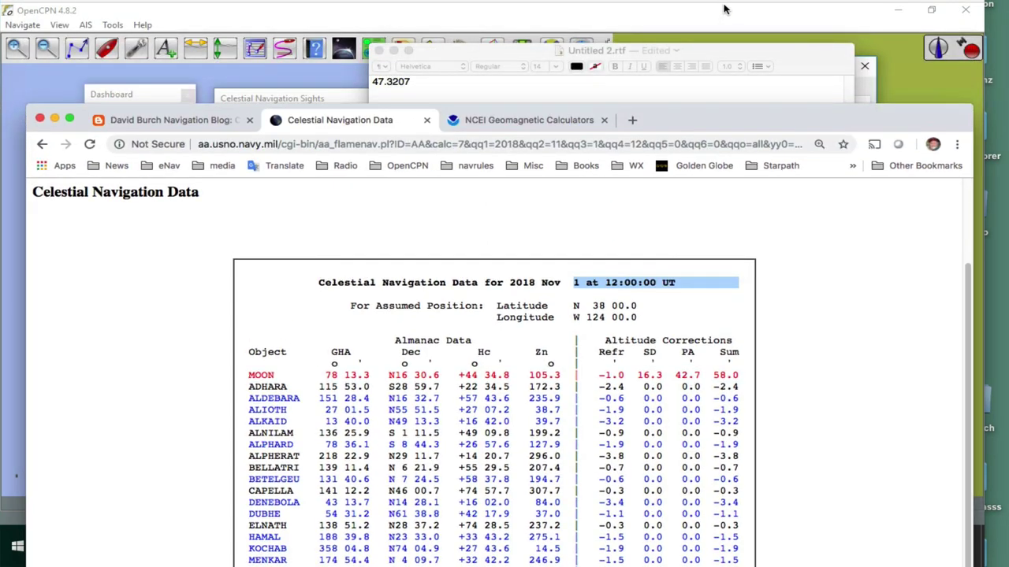
Step: Review the OpenCPN-versus-USNO star altitude and azimuth sheet, then move it aside to reveal Pollux's Time (UT) tab
key("alt+Tab")
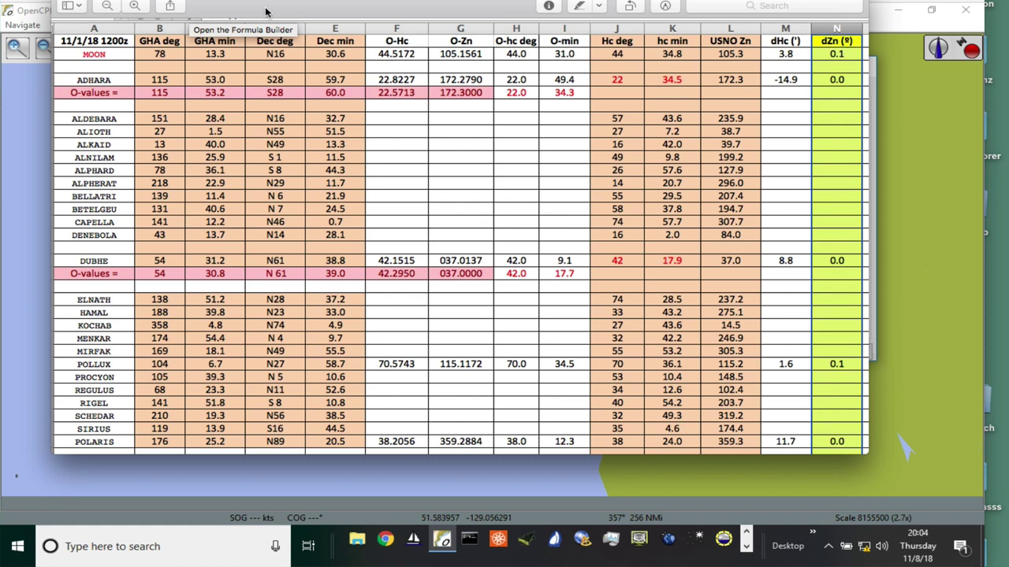
left_click_drag(293, 15, 665, 138)
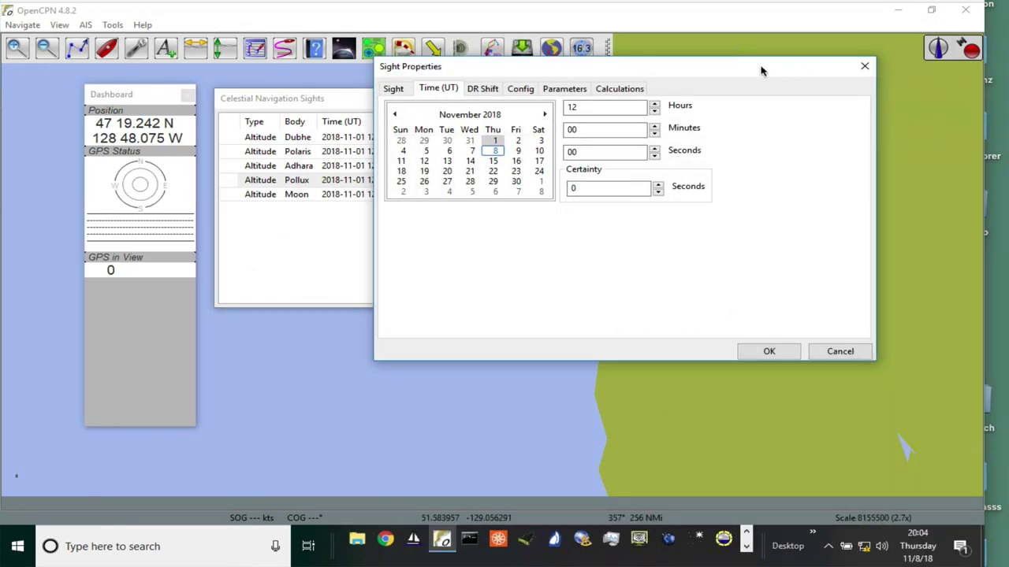
Step: Show Pollux's Sight tab and run Find, toggling Boat Position on and off before closing the lookup
left_click_drag(759, 70, 647, 63)
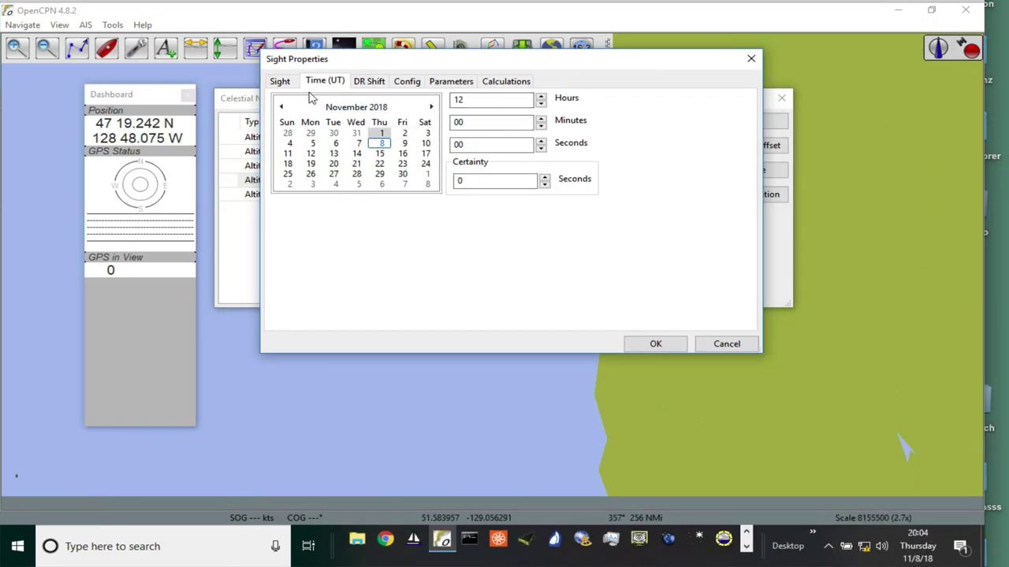
left_click(280, 82)
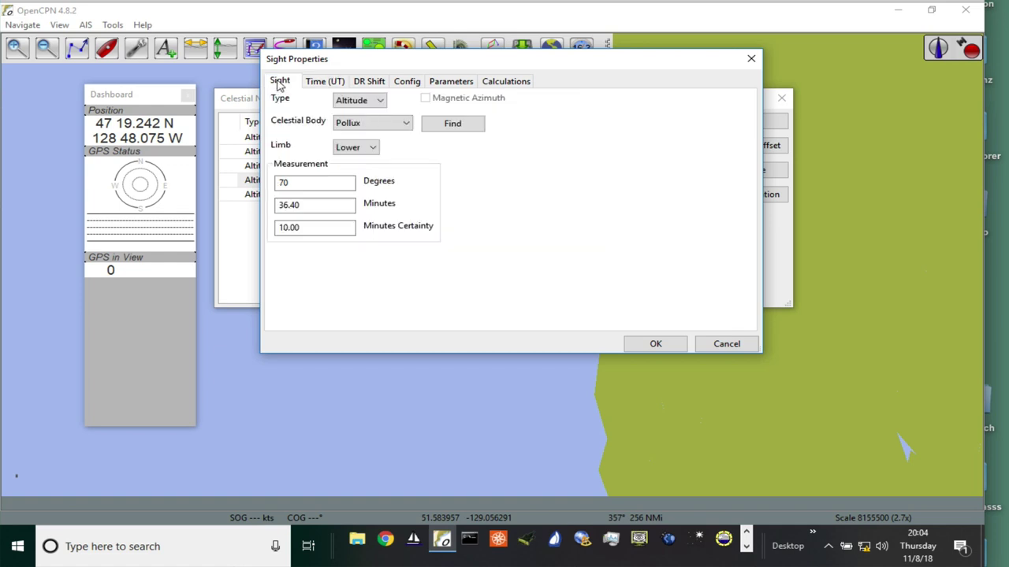
left_click(455, 127)
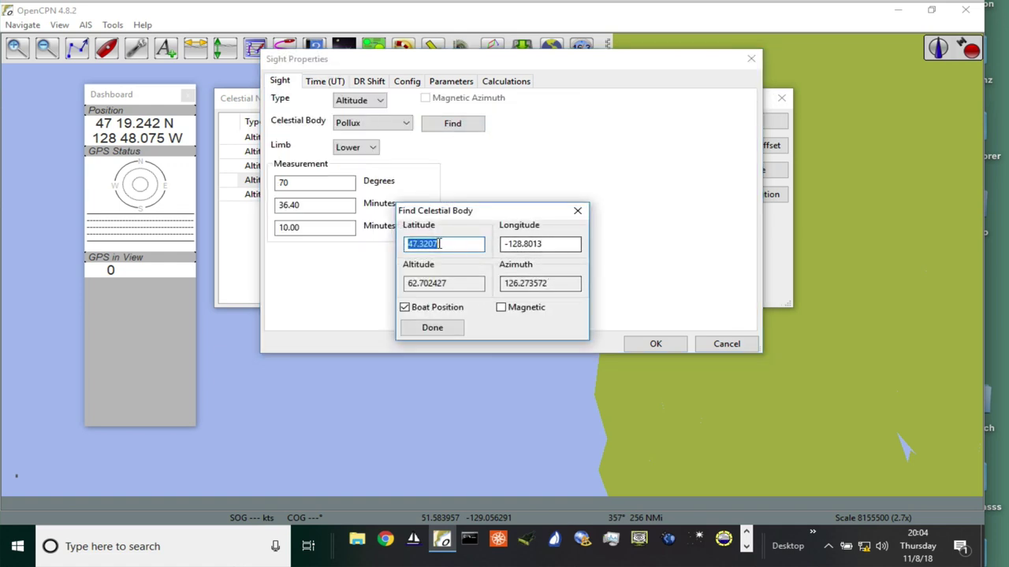
left_click(404, 309)
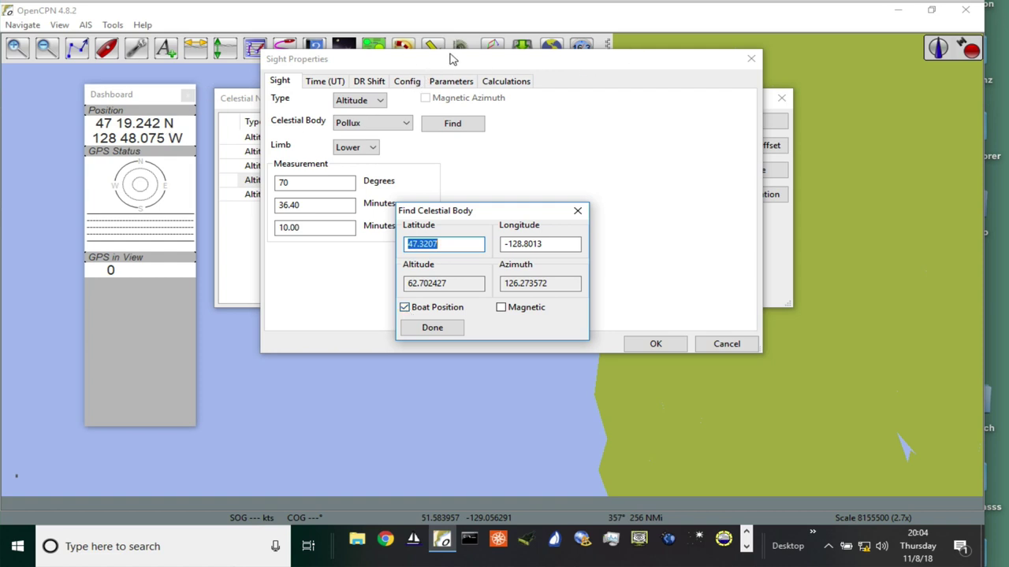
left_click(405, 308)
left_click(577, 212)
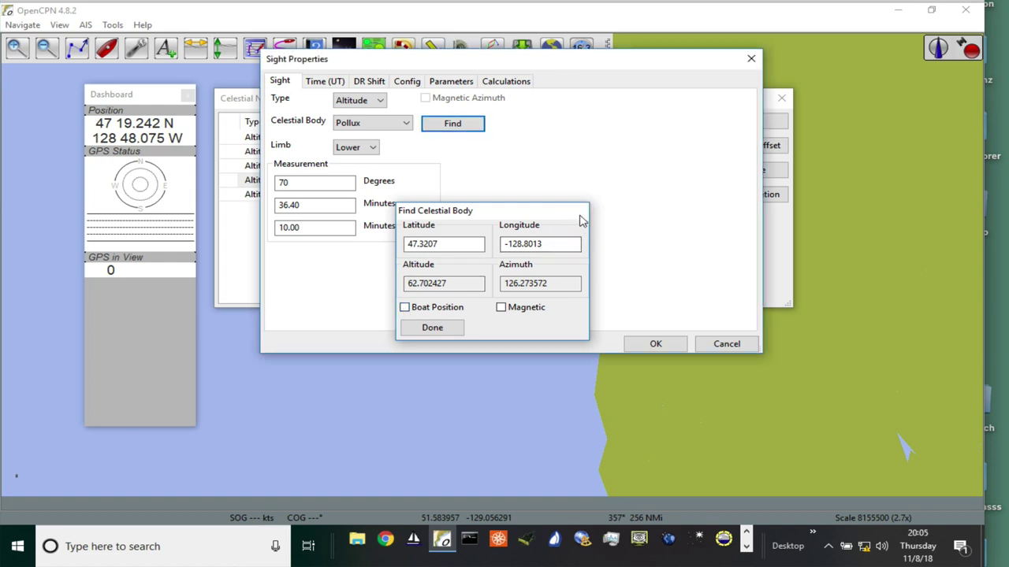
Step: Reopen Find Celestial Body and clear its Latitude and Longitude values
left_click(455, 126)
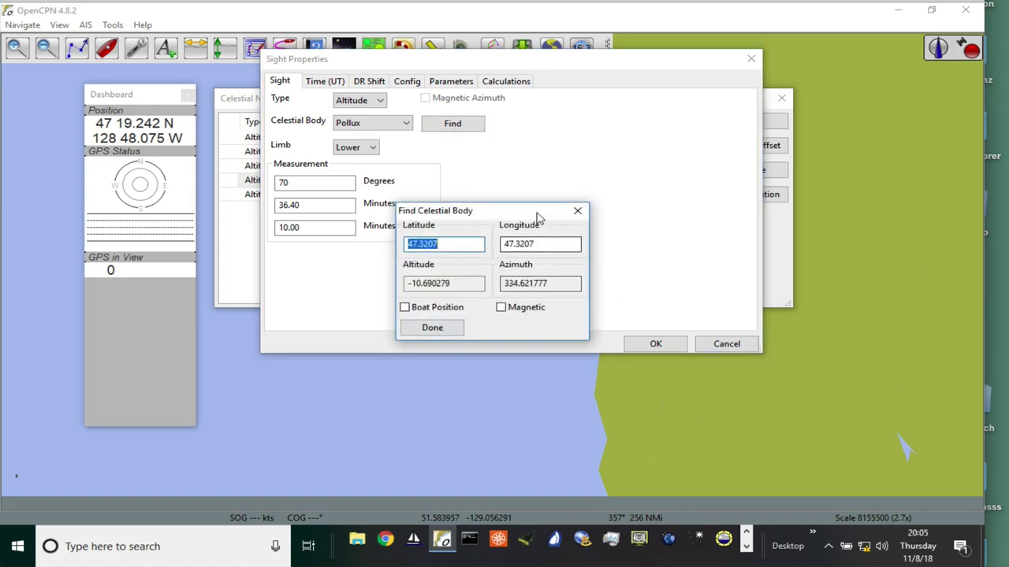
left_click_drag(541, 211, 651, 168)
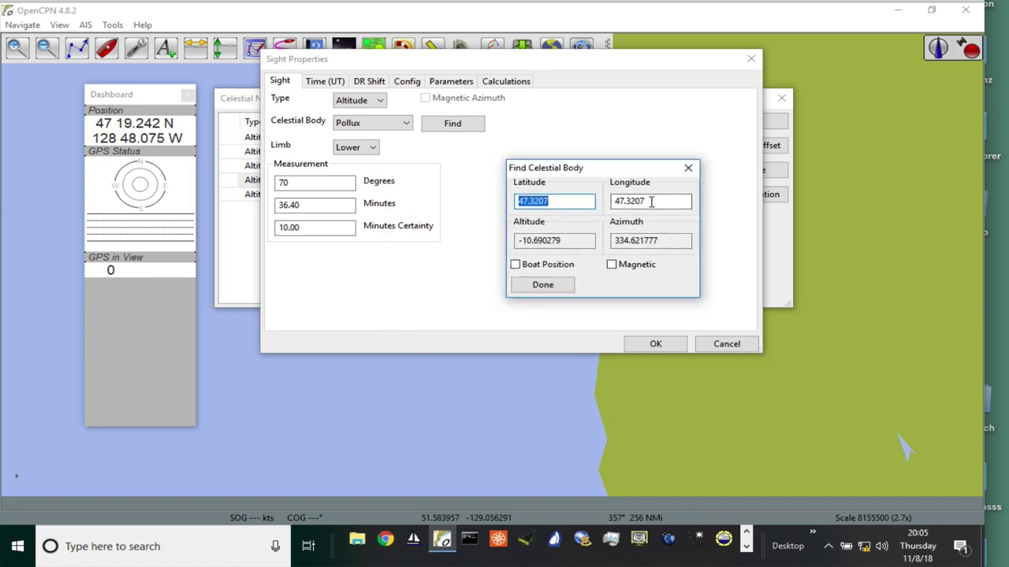
double_click(634, 203)
double_click(553, 202)
key("BackSpace")
left_click_drag(662, 201, 590, 196)
key("BackSpace")
left_click(542, 290)
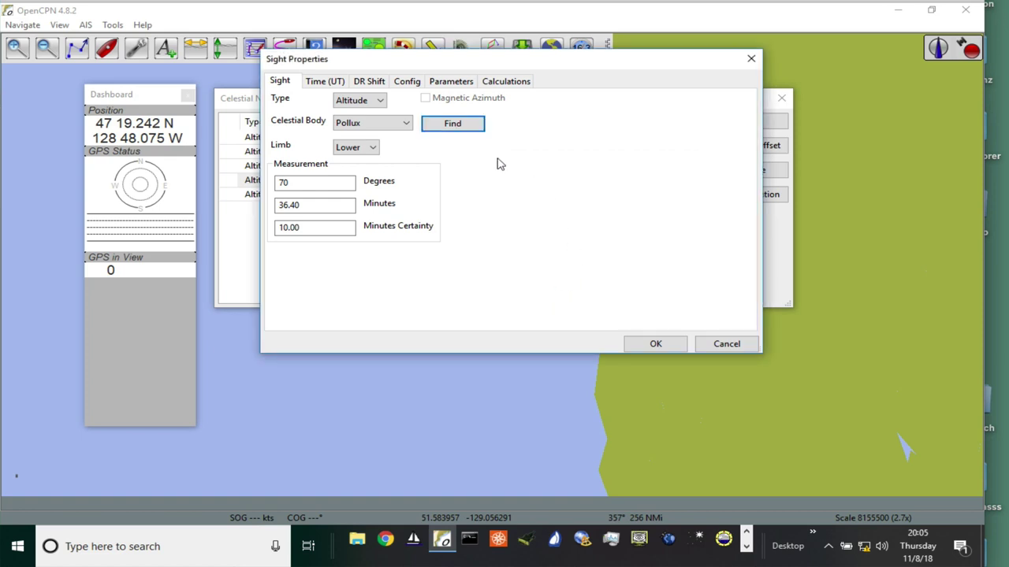
left_click(471, 126)
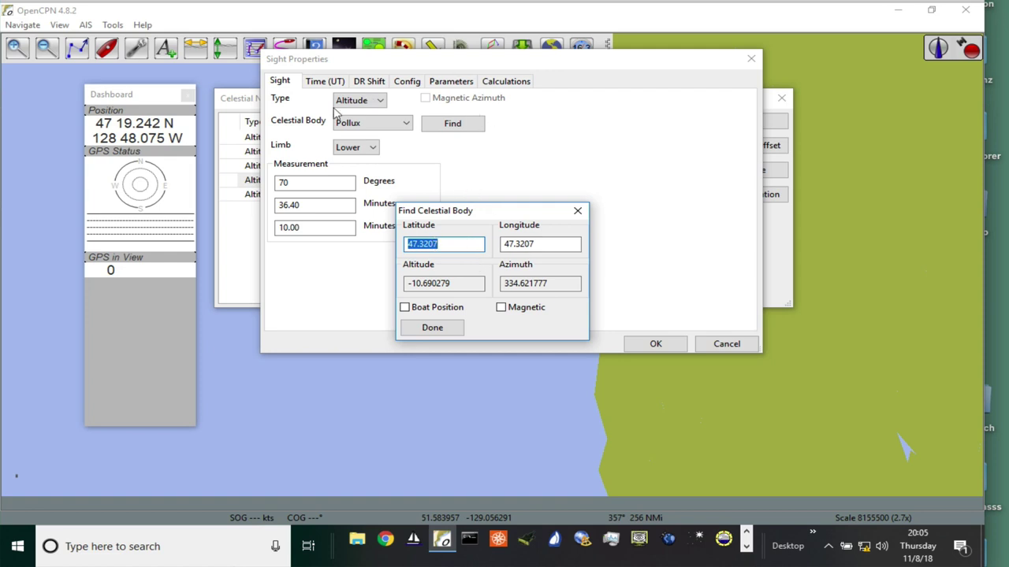
left_click(578, 211)
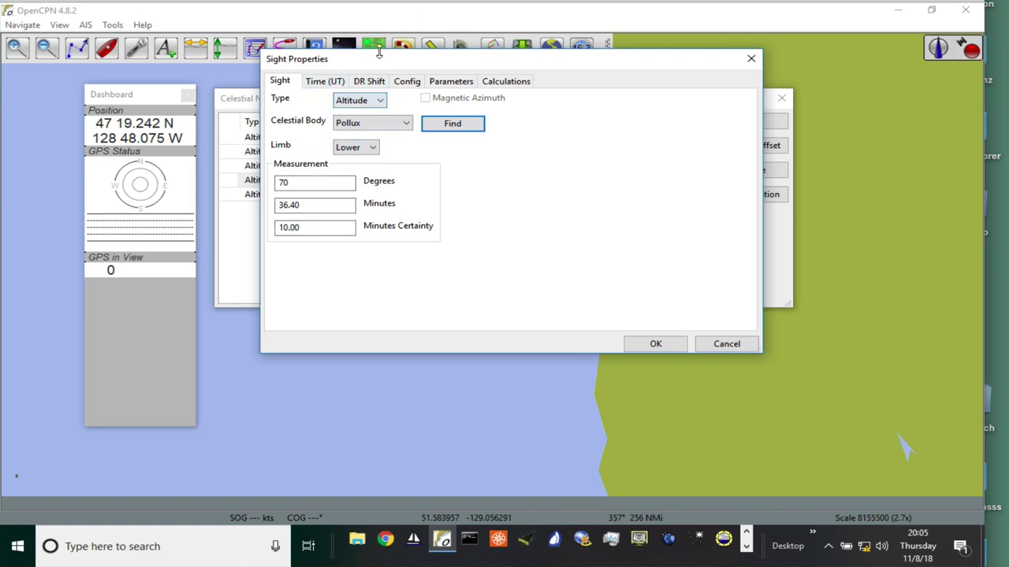
left_click_drag(373, 63, 429, 73)
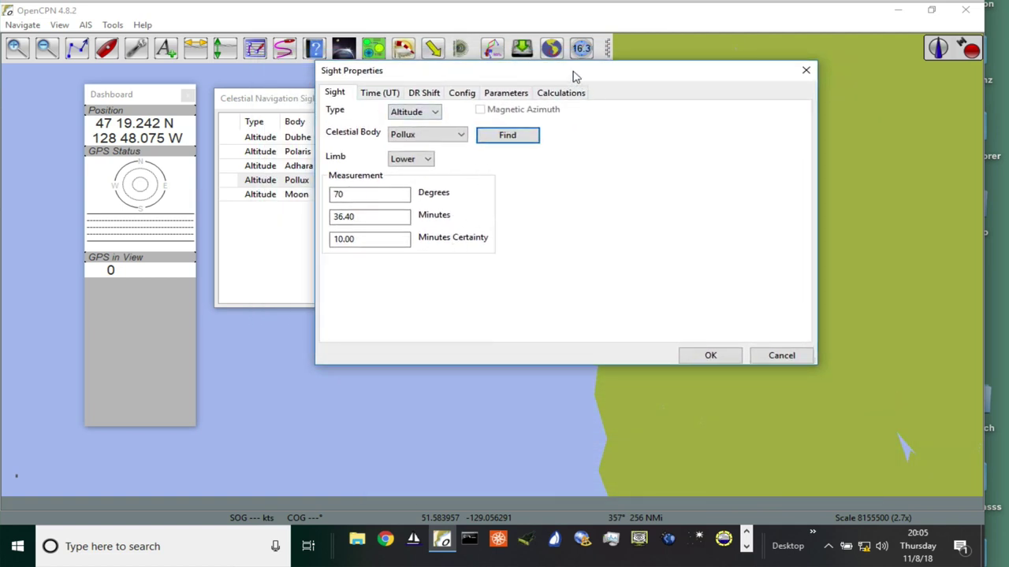
left_click_drag(572, 74, 518, 63)
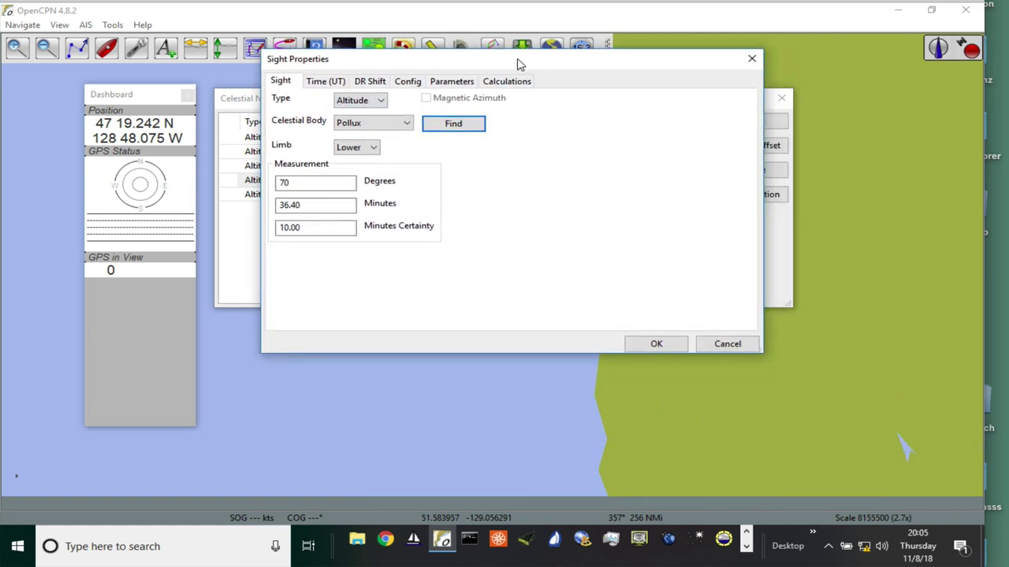
Step: Compute Pollux for latitude 38 and longitude -124 in Find Celestial Body
left_click(454, 124)
double_click(452, 246)
type("38")
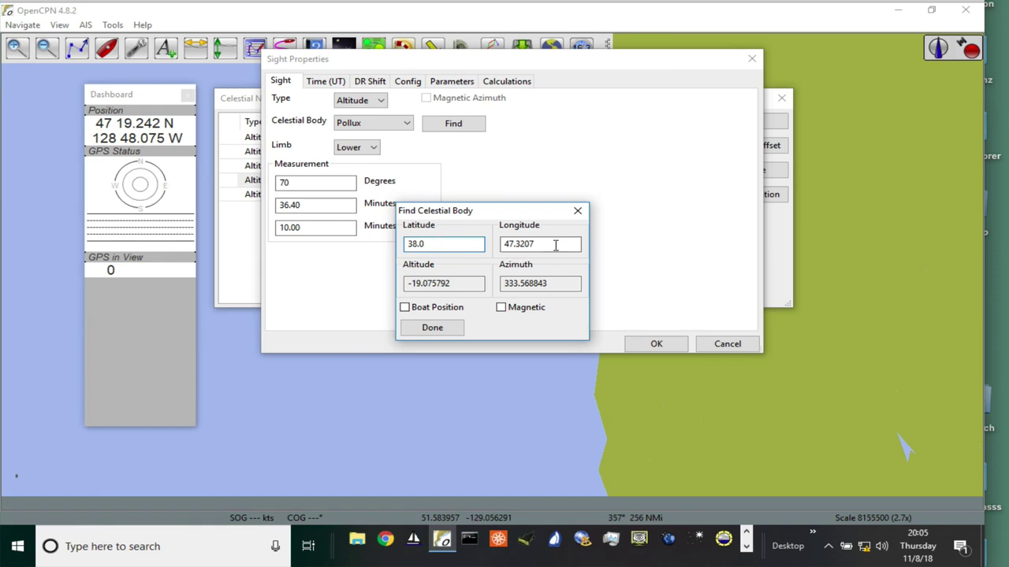
left_click_drag(556, 243, 455, 244)
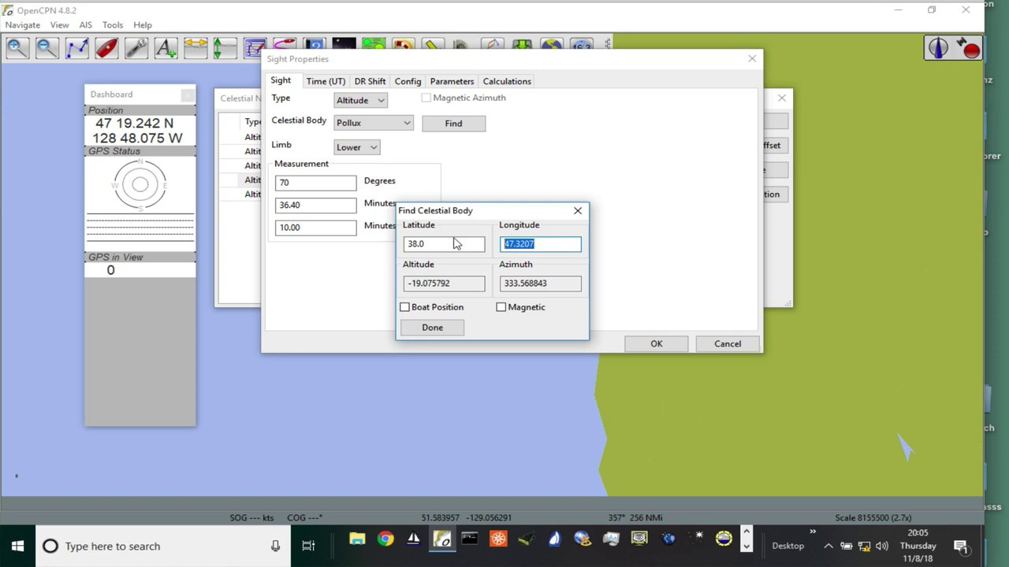
type("-")
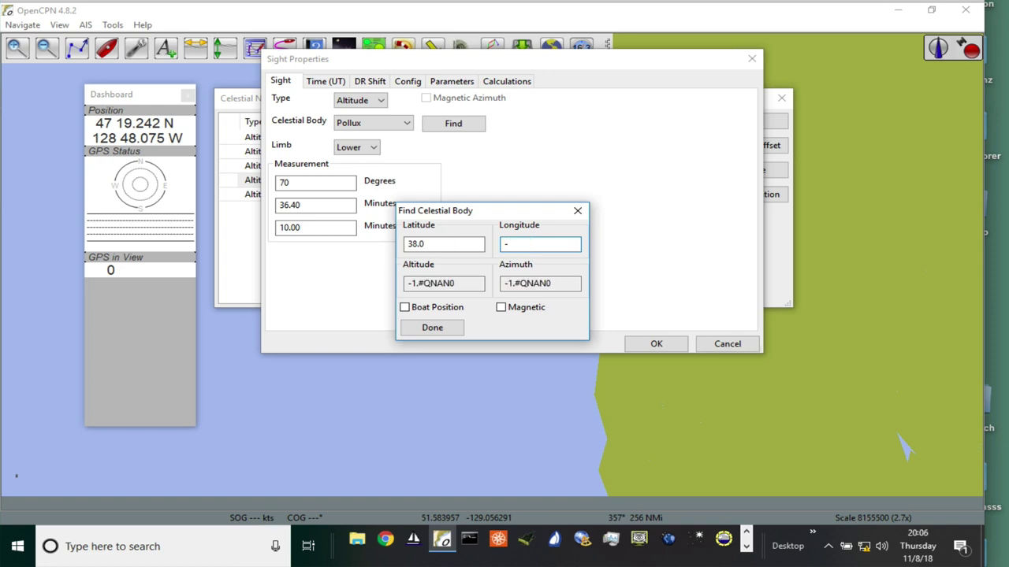
type("124")
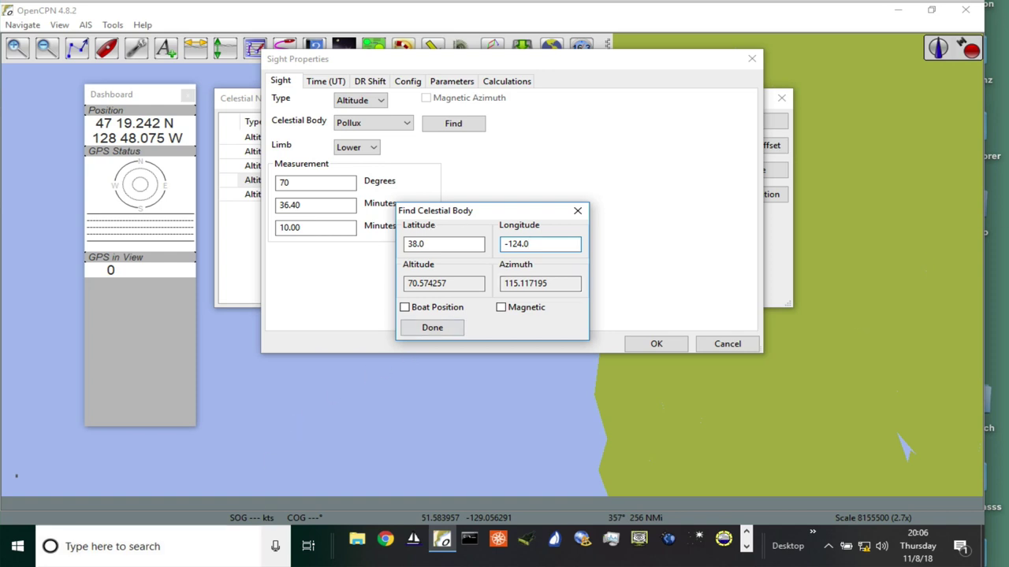
Step: Highlight the USNO assumed position N 38 00.0, W 124 00.0 in Chrome
key("alt+Tab")
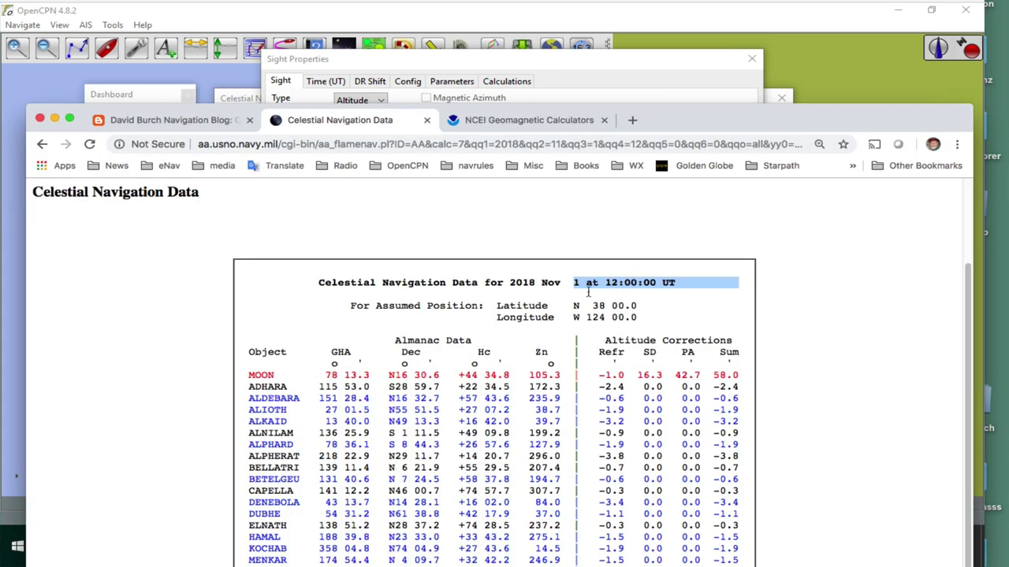
left_click_drag(575, 306, 670, 308)
left_click_drag(568, 318, 678, 331)
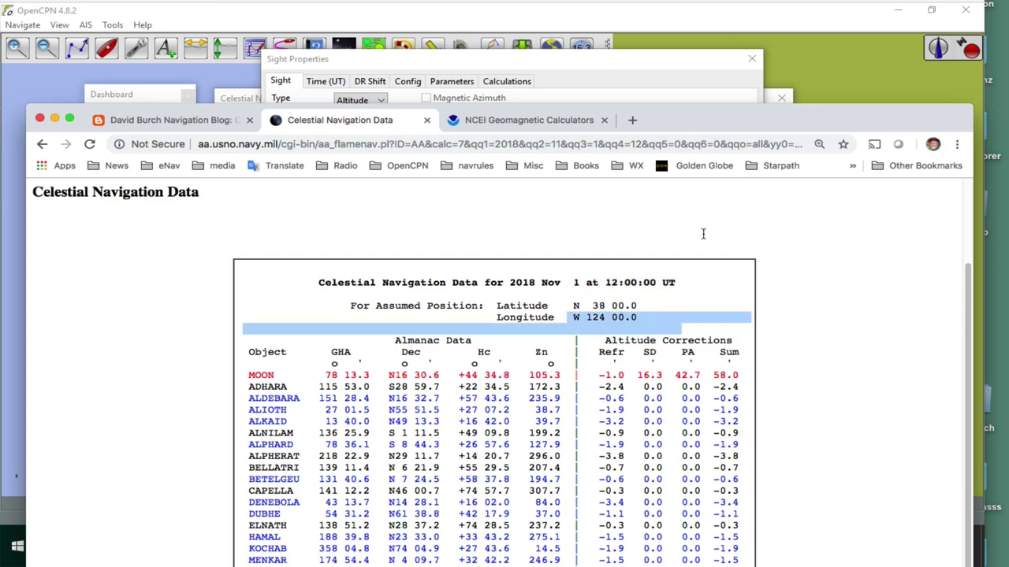
Step: Review Pollux's longitude -124.0 and azimuth 115.117195, then close the lookup
left_click(593, 59)
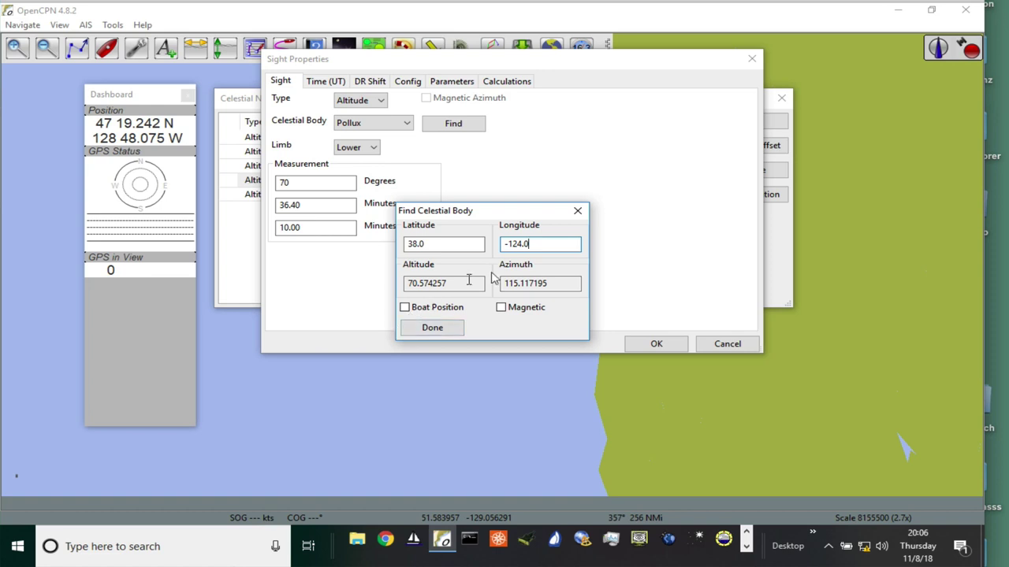
left_click(550, 242)
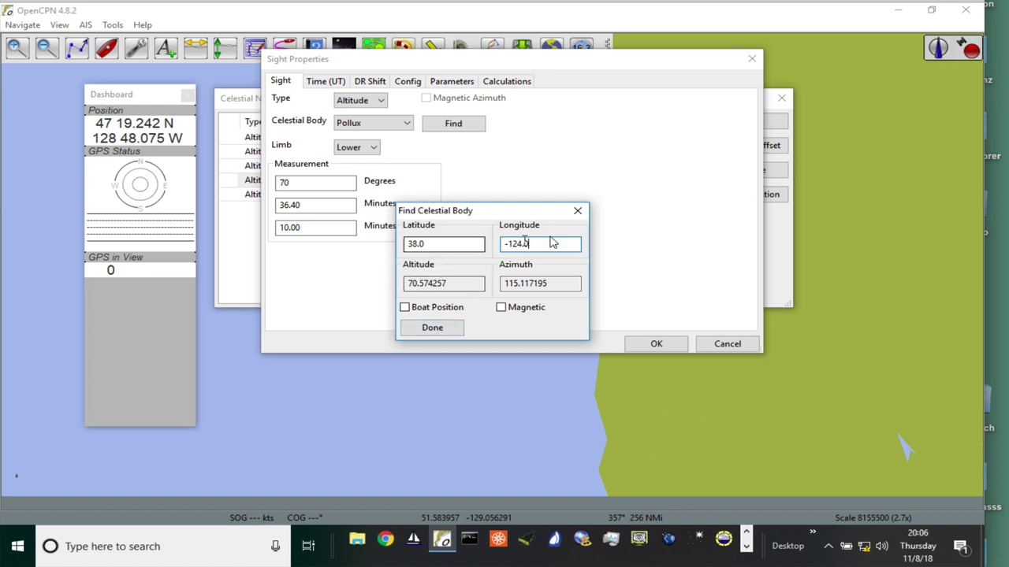
left_click(558, 284)
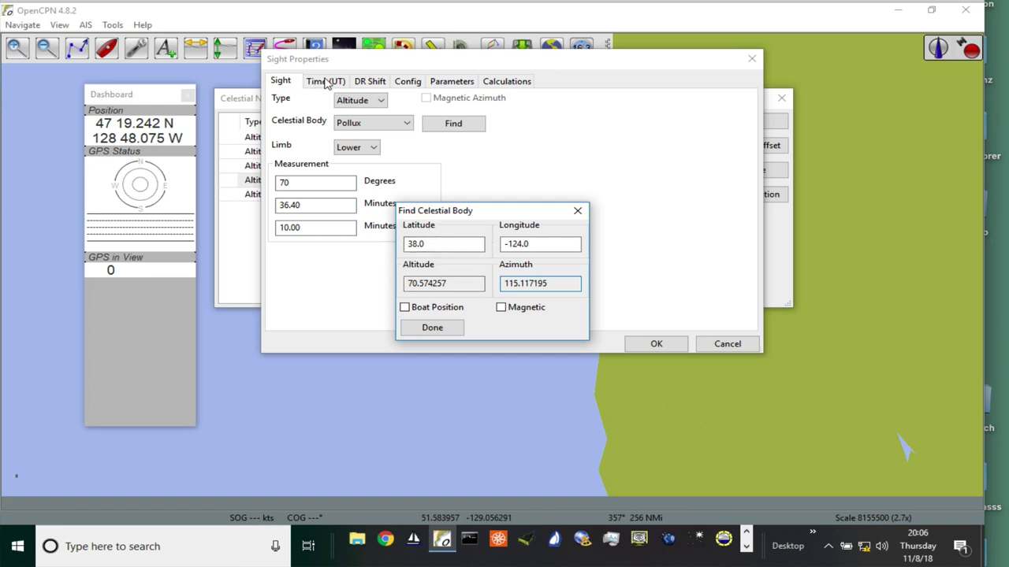
left_click(447, 329)
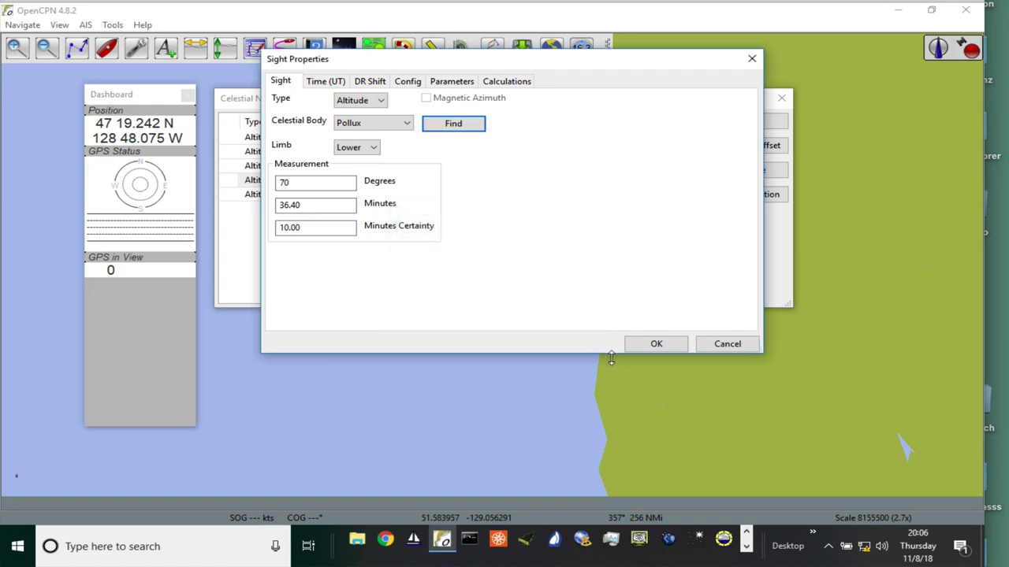
Step: Check the sight's Time (UT) of 1 November 2018, then return to the Sight tab
left_click(326, 82)
left_click(502, 123)
left_click(382, 133)
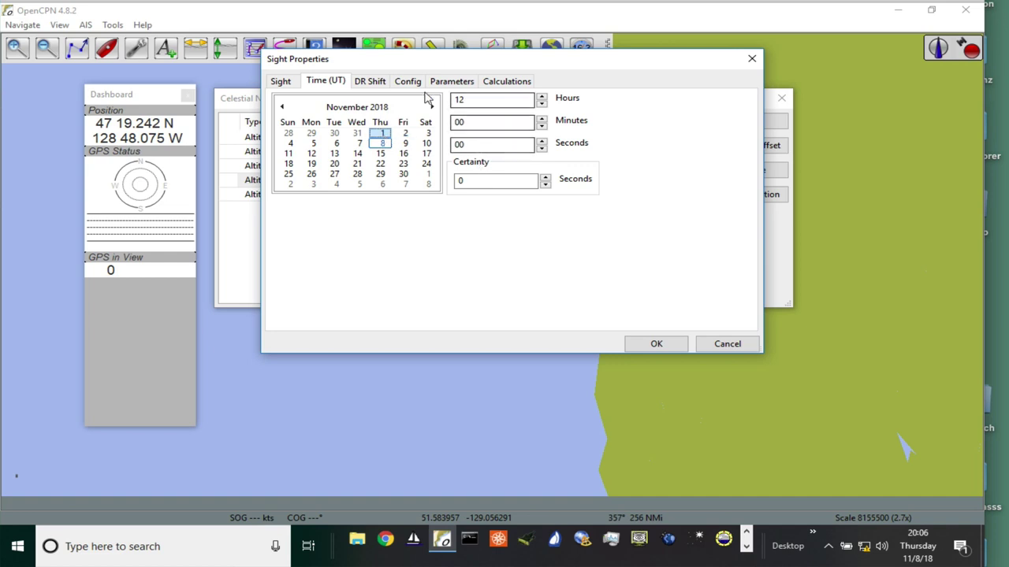
left_click(280, 83)
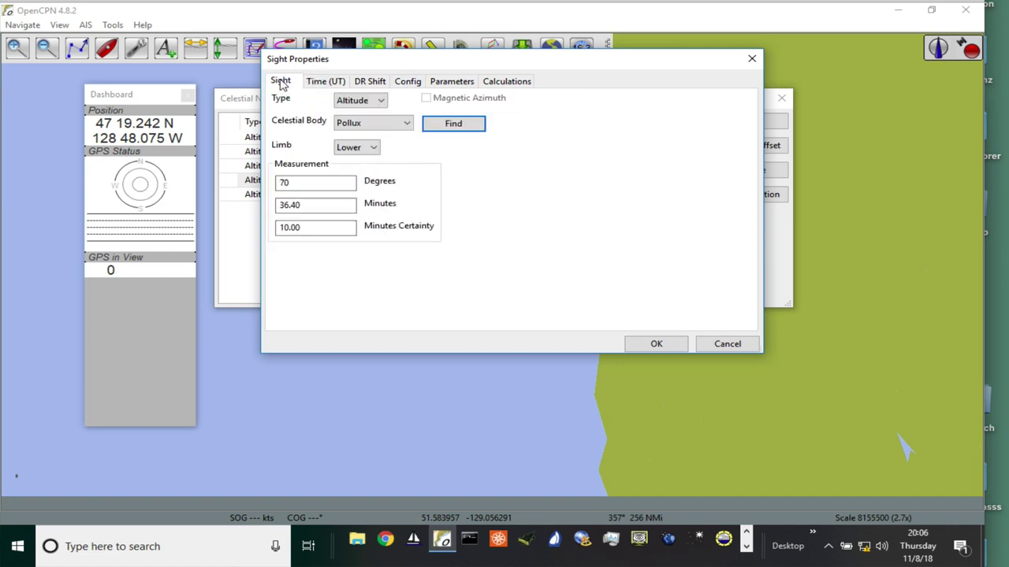
left_click(451, 124)
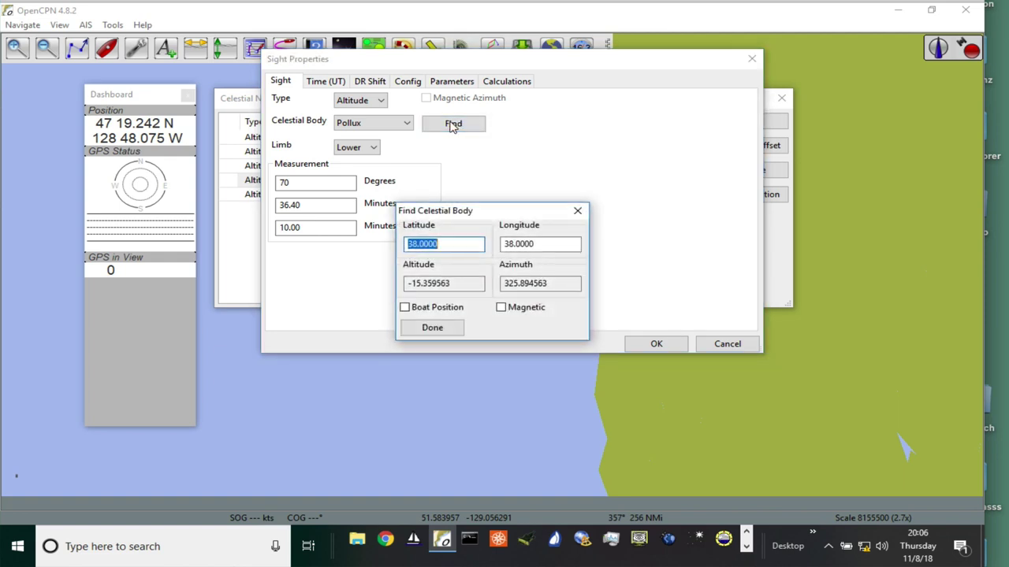
left_click_drag(482, 219, 506, 115)
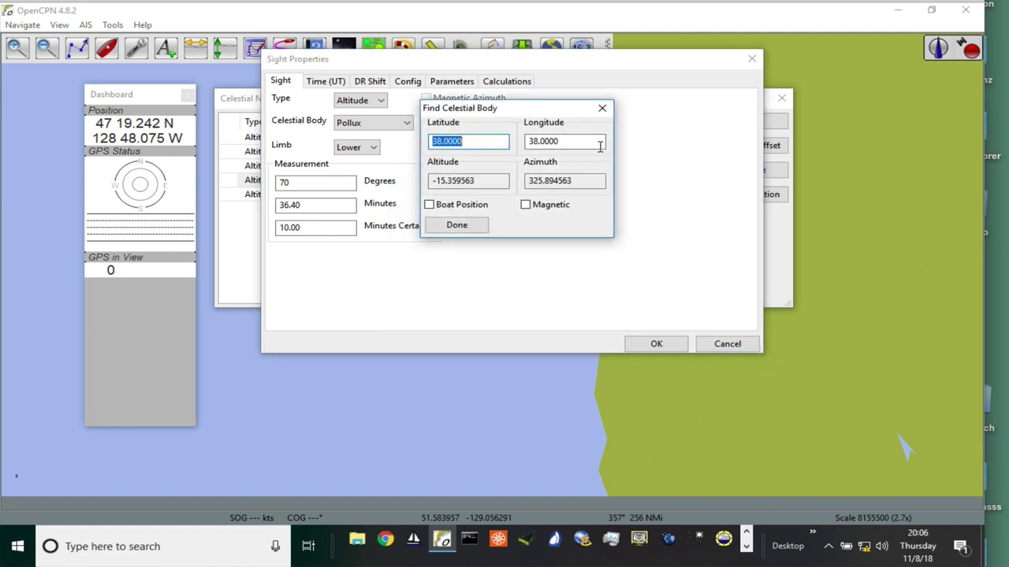
left_click_drag(589, 145, 473, 141)
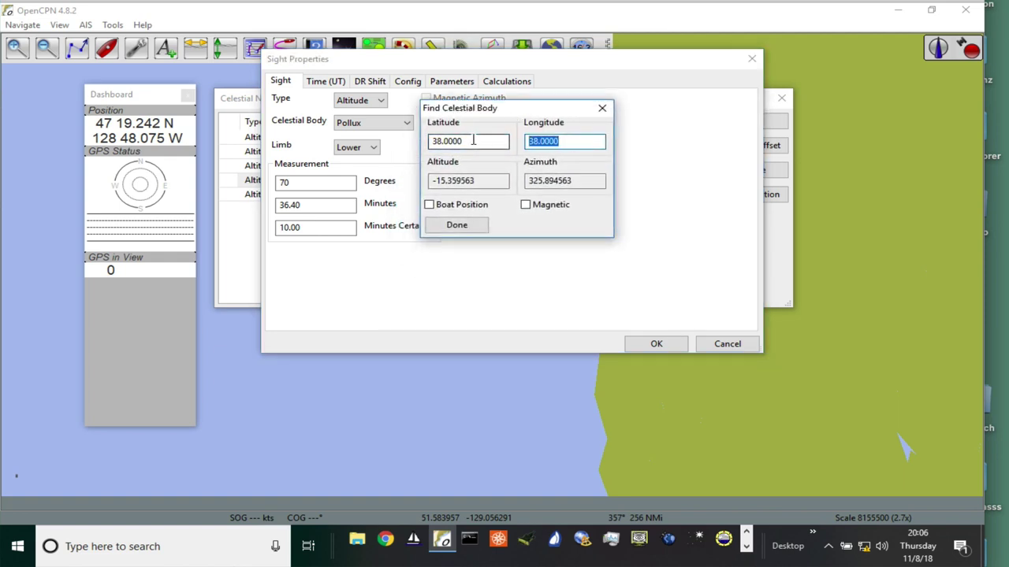
type("-124")
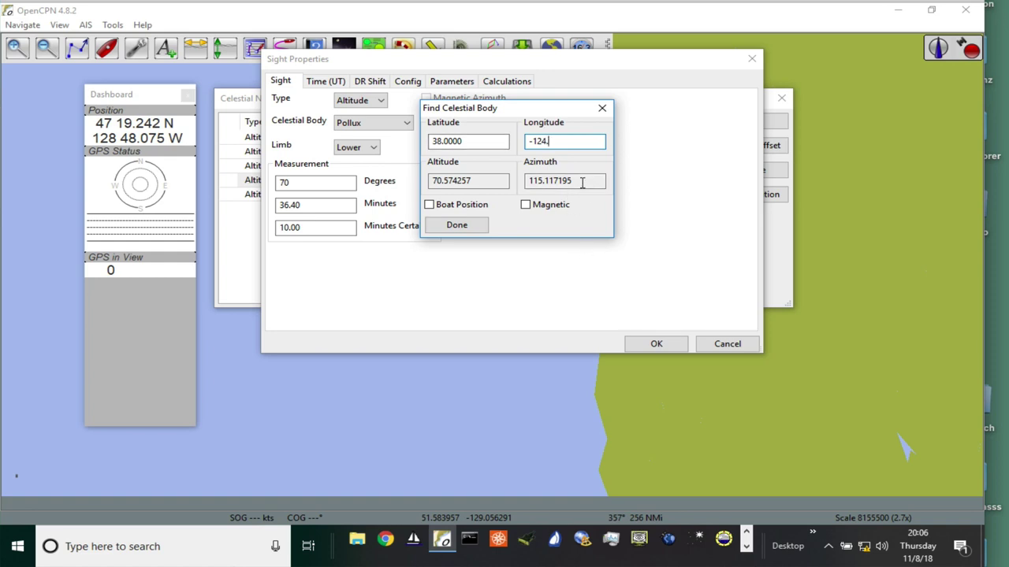
type(".4444")
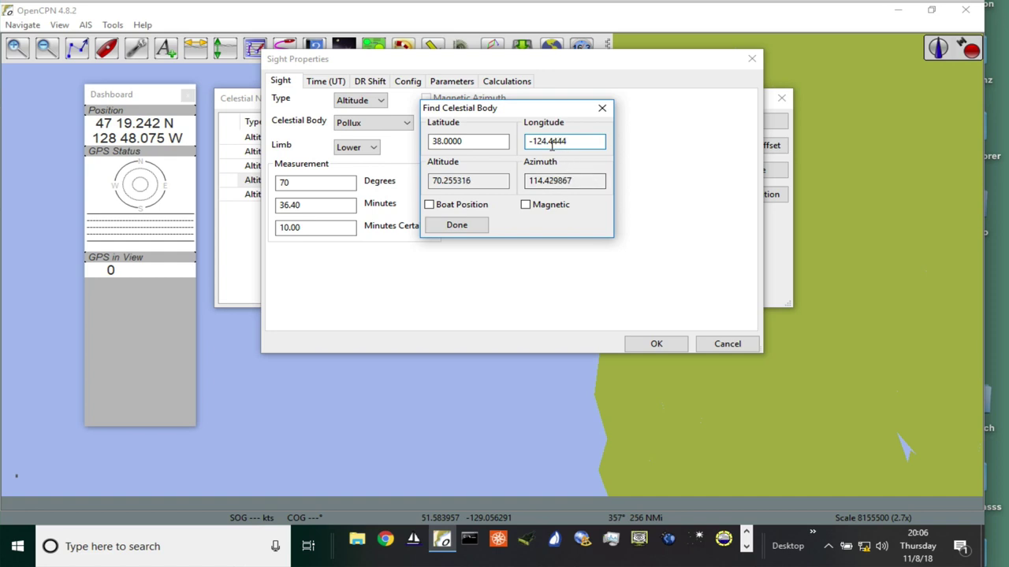
left_click_drag(548, 142, 614, 154)
key("BackSpace")
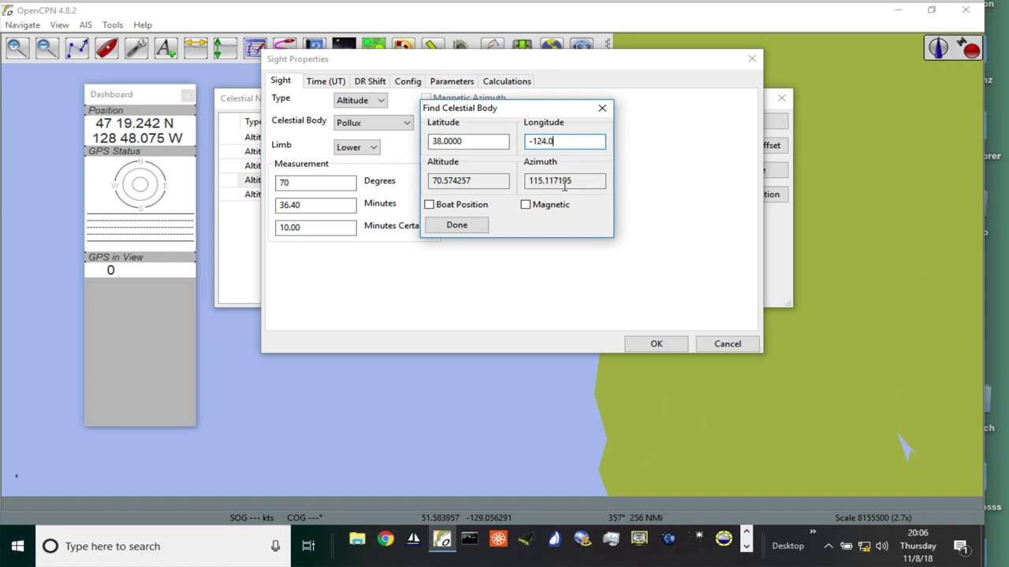
left_click(584, 180)
left_click_drag(592, 181, 430, 181)
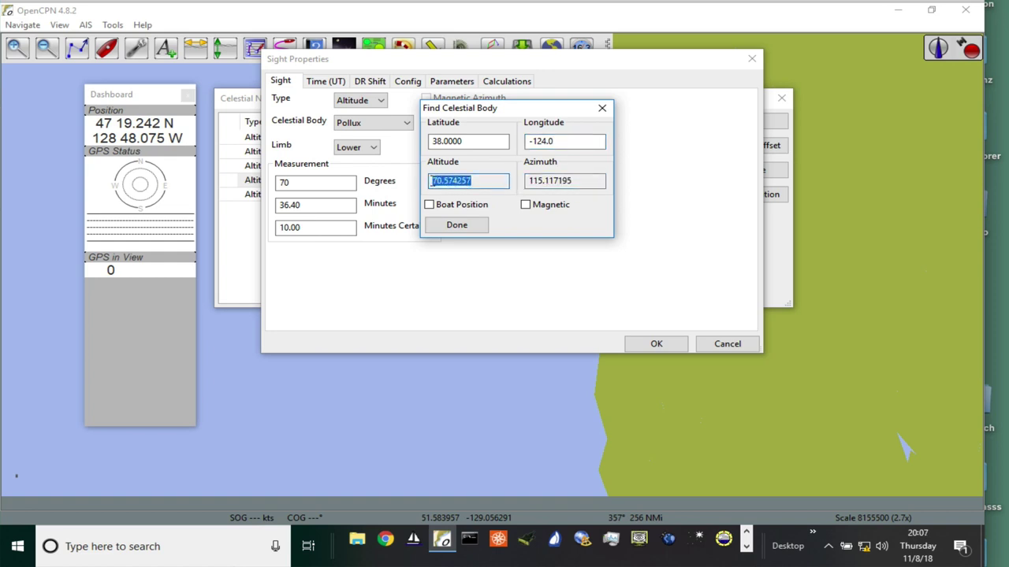
left_click(583, 180)
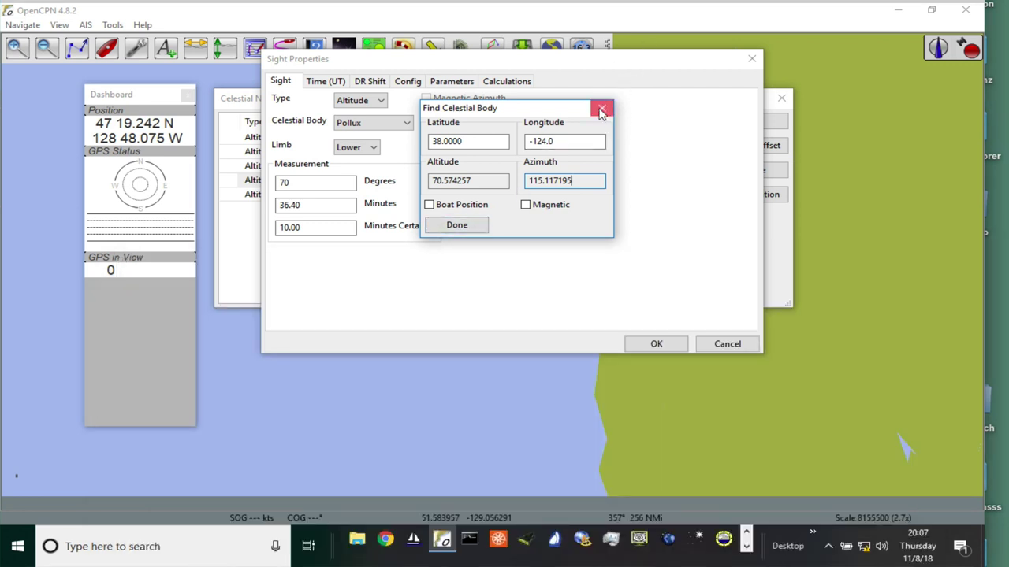
left_click(603, 108)
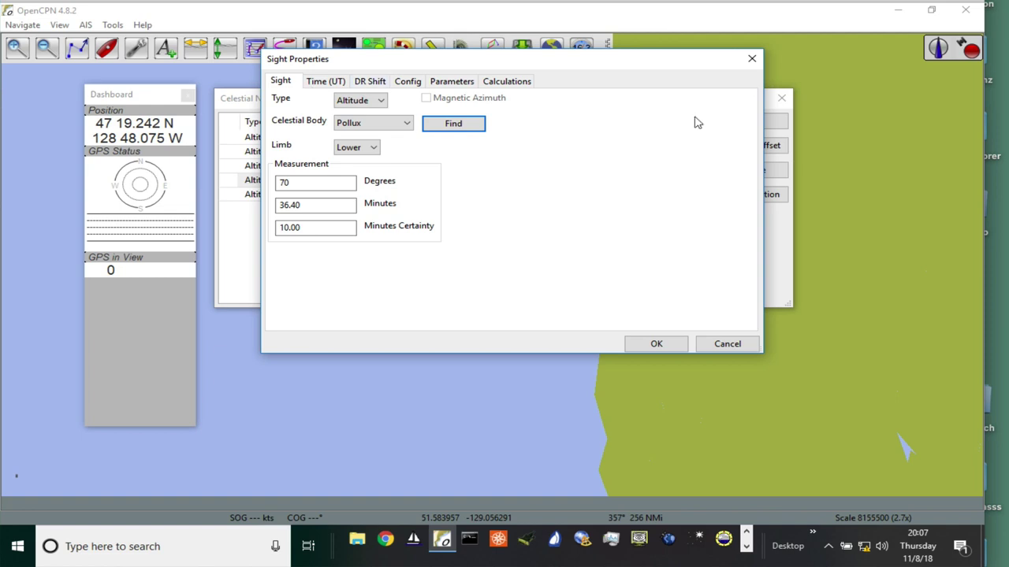
Step: Swap the Pollux sight for Adhara's and find Adhara at latitude 38, longitude -124
left_click(752, 59)
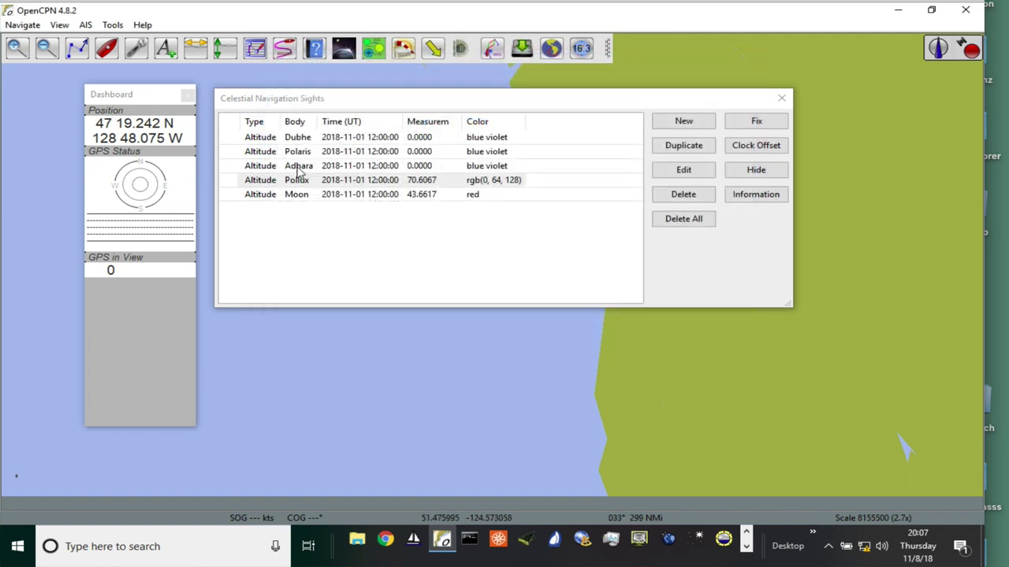
double_click(298, 172)
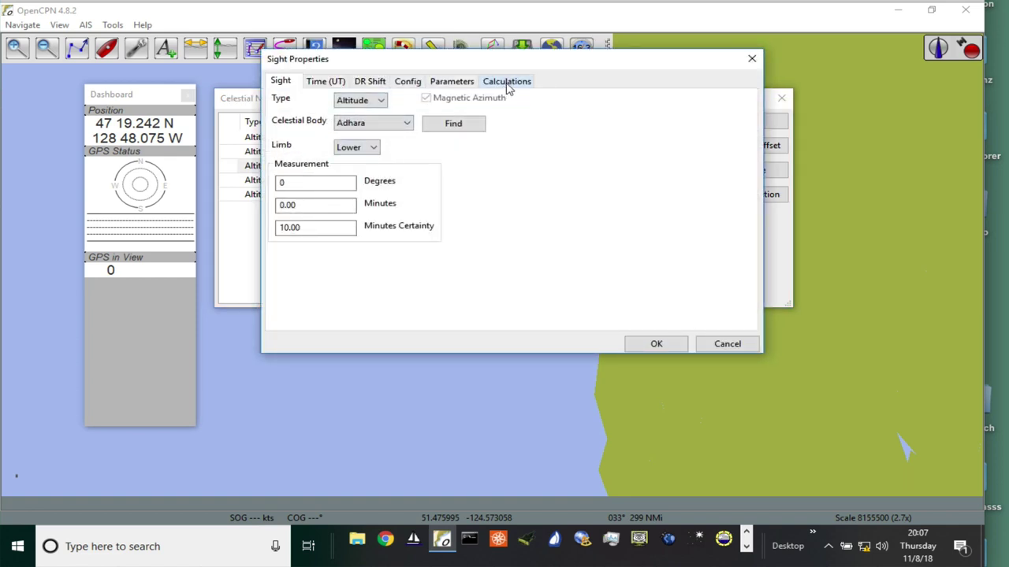
left_click(455, 126)
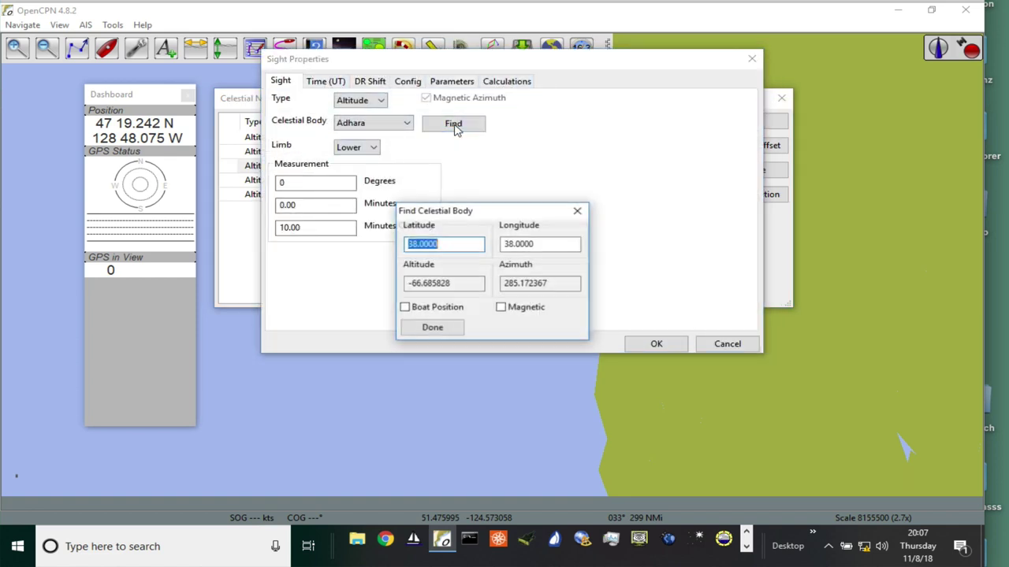
key("Tab")
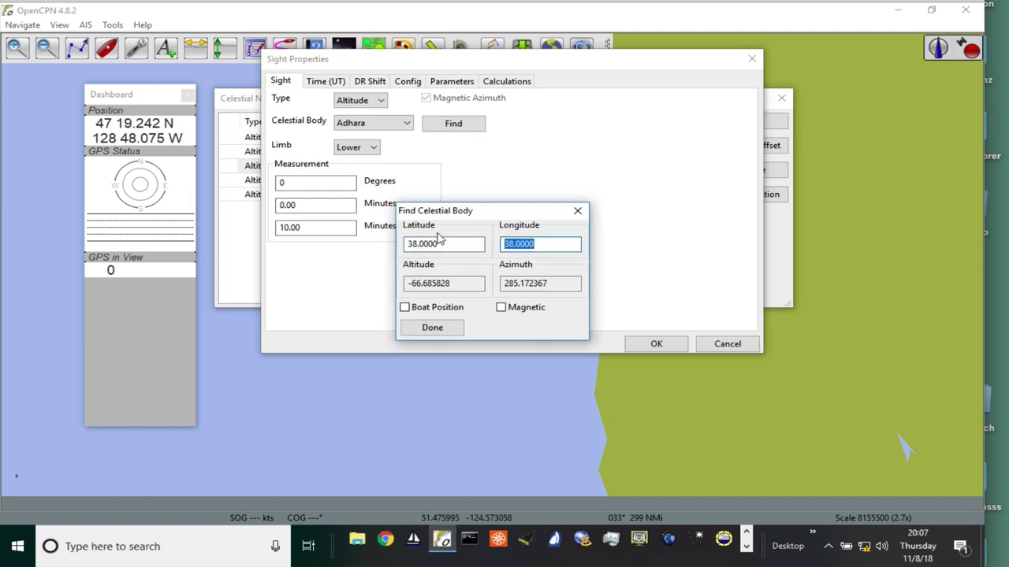
type("-124")
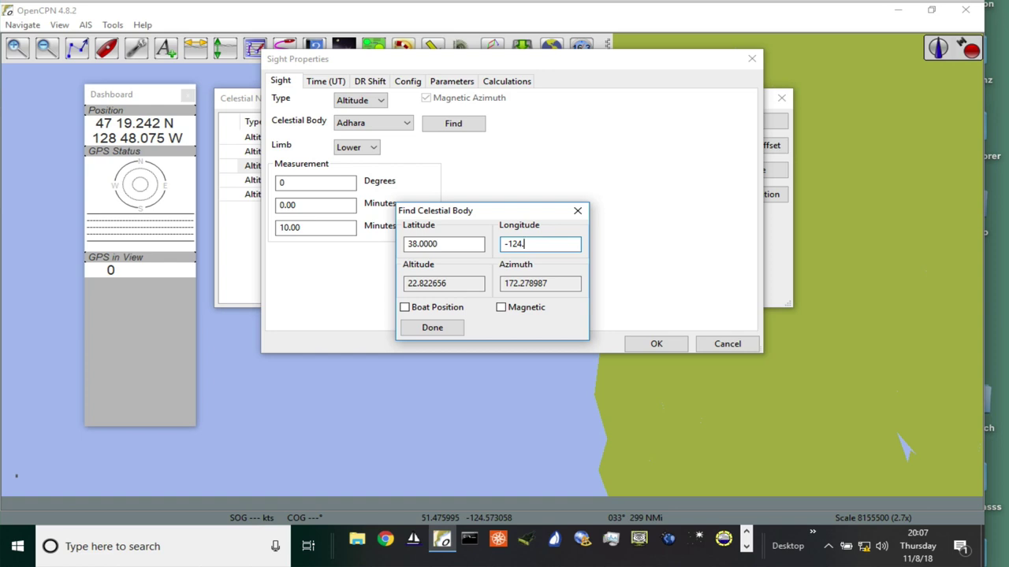
type(".")
Step: Move the Find checks on Zn.png image to the bottom-right beside Adhara's results
key("super+Tab")
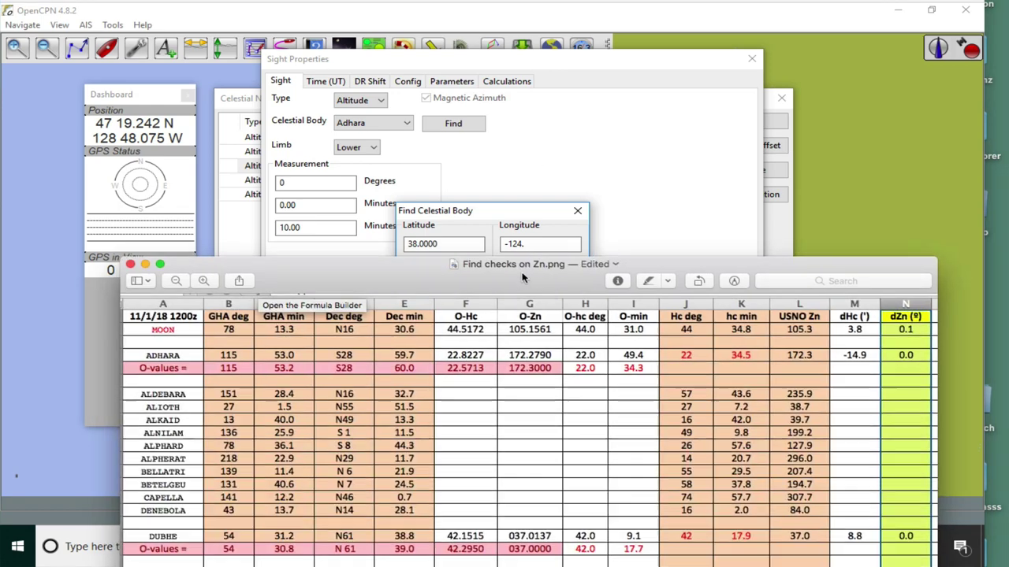
left_click_drag(550, 277, 577, 320)
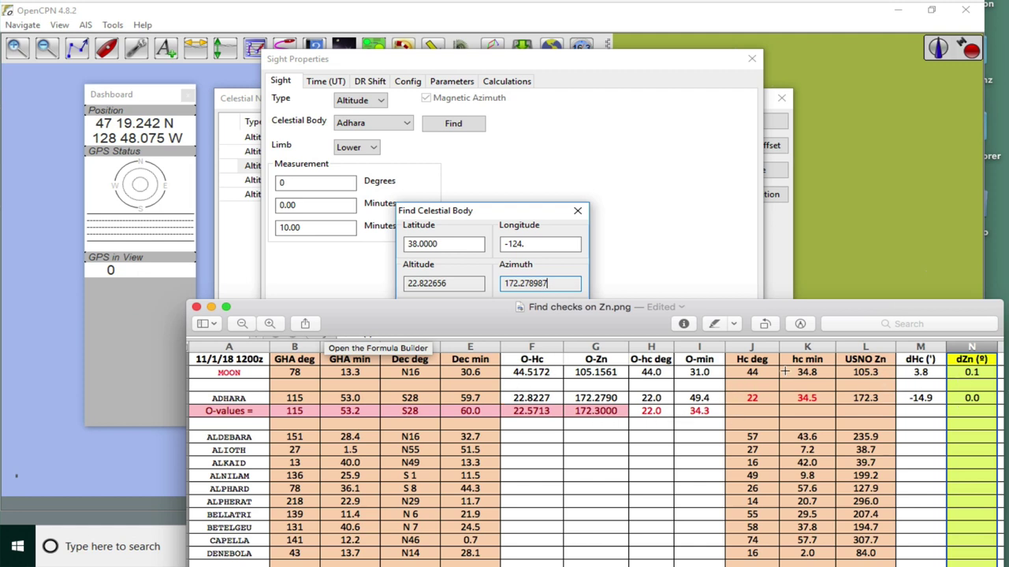
left_click_drag(467, 320, 502, 210)
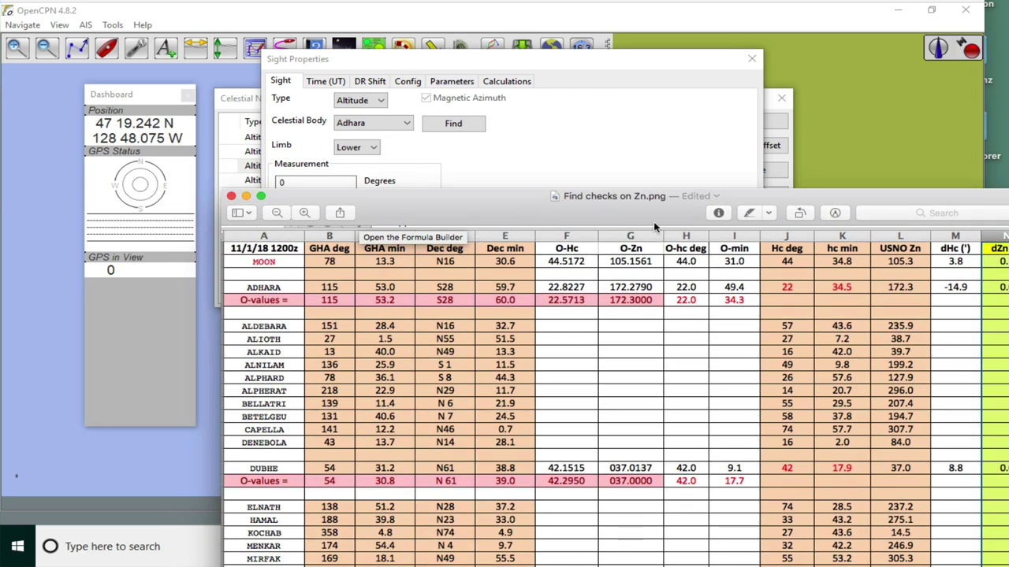
left_click_drag(653, 221, 373, 96)
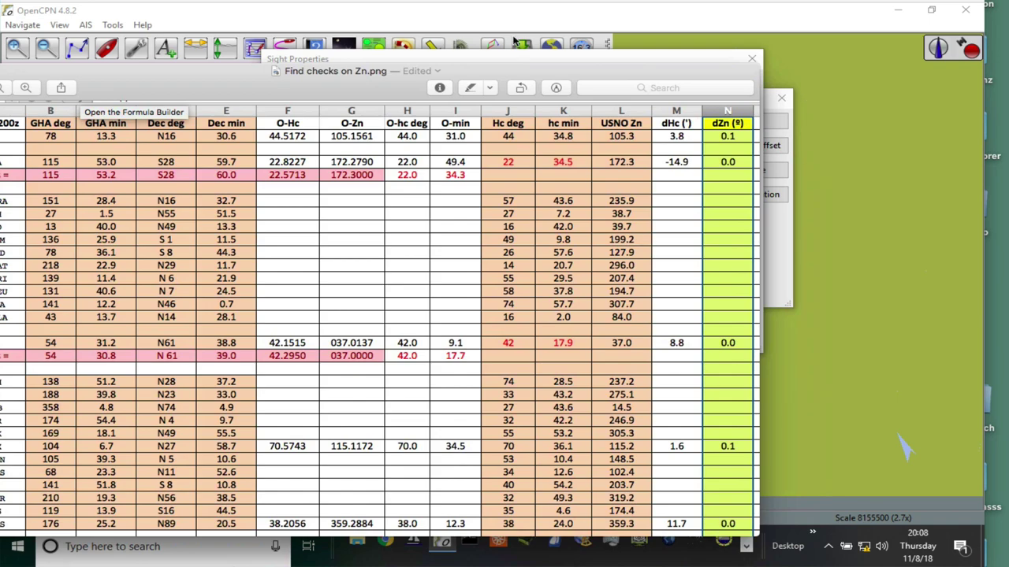
left_click_drag(178, 84, 651, 460)
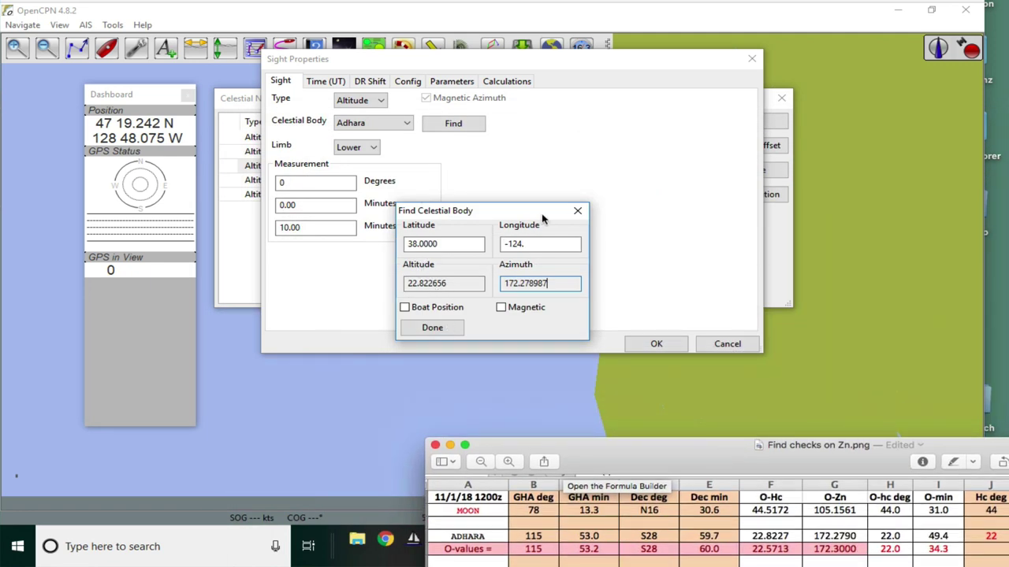
Step: Close the Adhara lookup, its Sight Properties and the Celestial Navigation Sights list
left_click(435, 328)
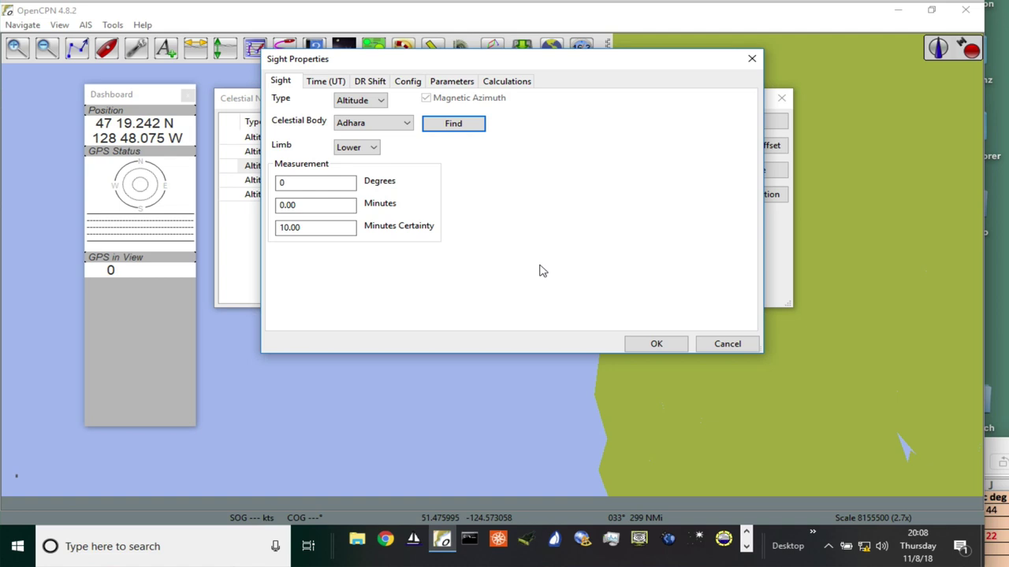
left_click(751, 61)
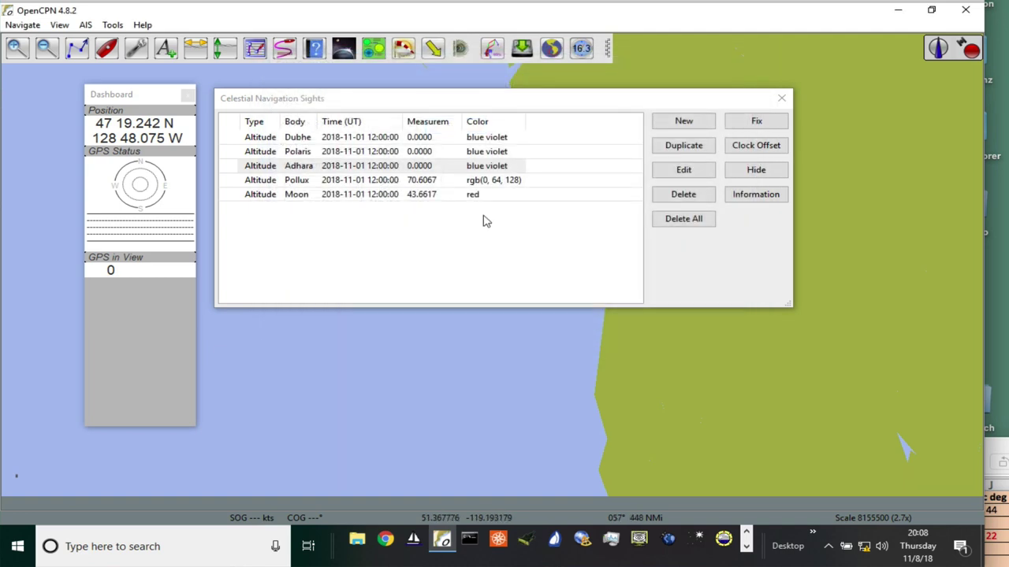
left_click(781, 98)
Step: Pan and zoom out the chart to show all of North America
left_click_drag(387, 108, 297, 168)
left_click_drag(477, 345, 476, 278)
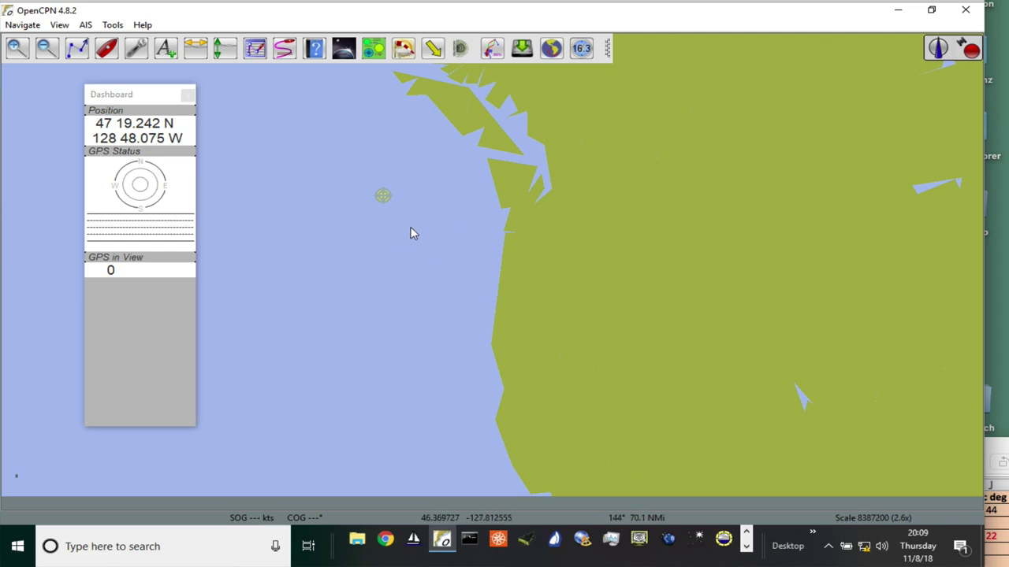
scroll(453, 238, "down", 2)
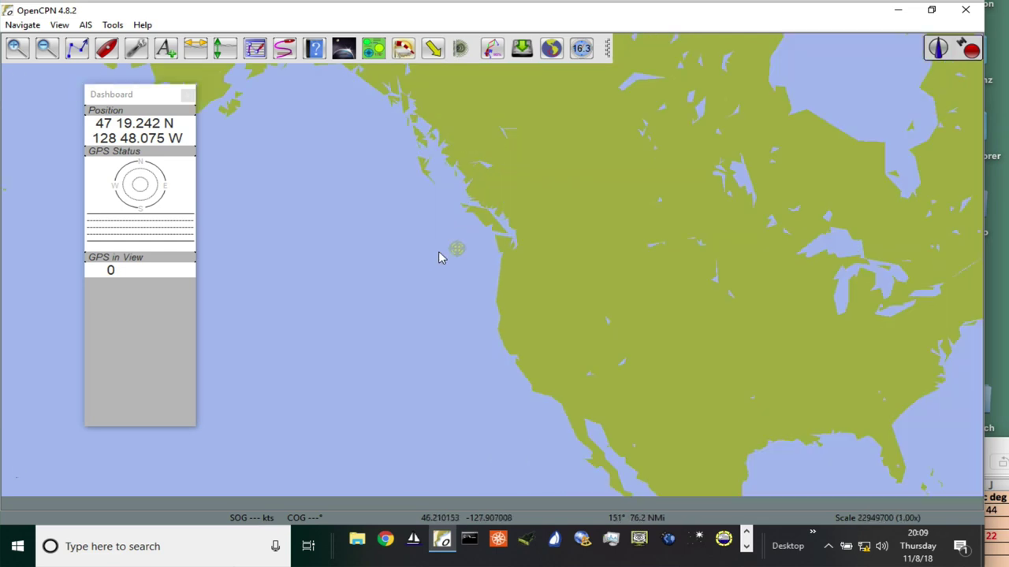
scroll(446, 254, "down", 1)
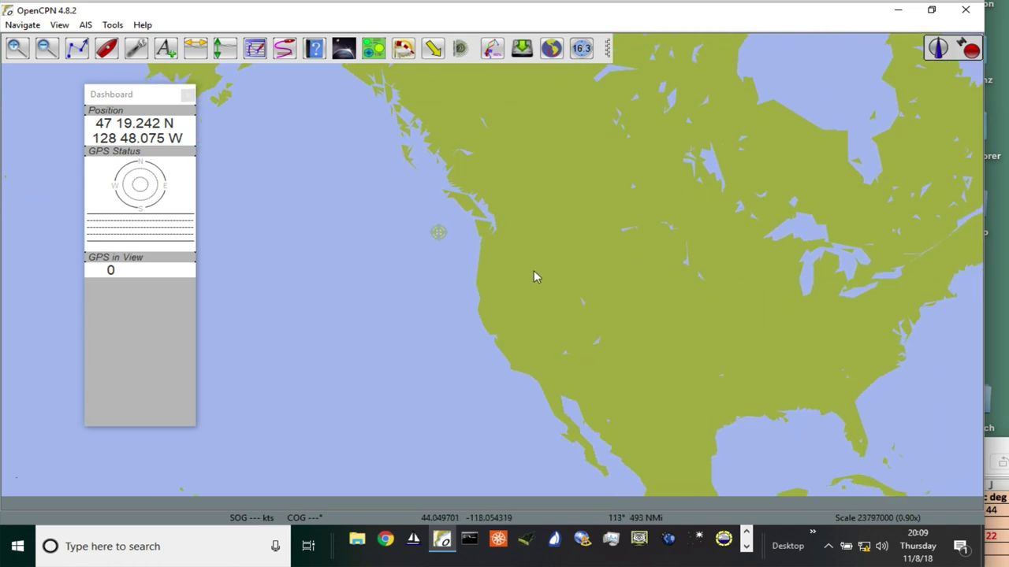